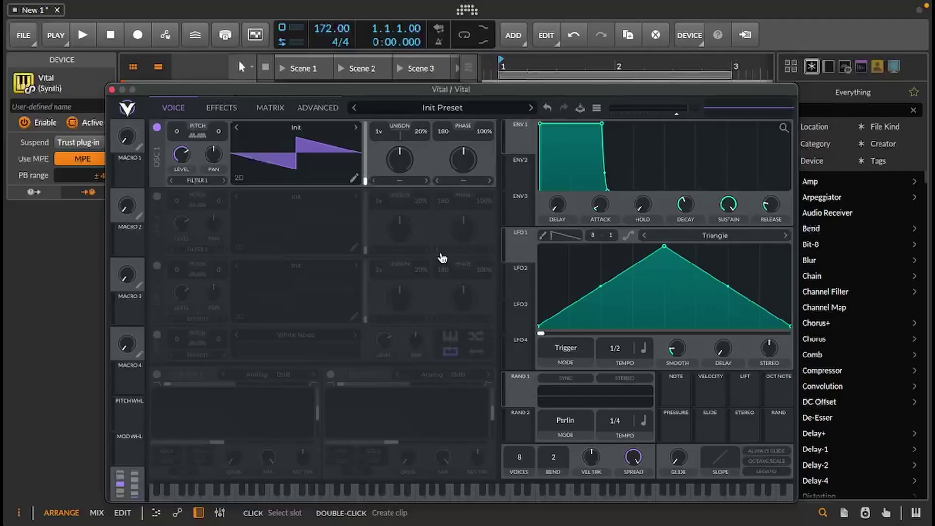
Load the Basic Shapes wavetable into oscillators 1 and 2 and the Water Razor wavetable into oscillator 3
{"action": "left_click", "coordinate": [297, 128]}
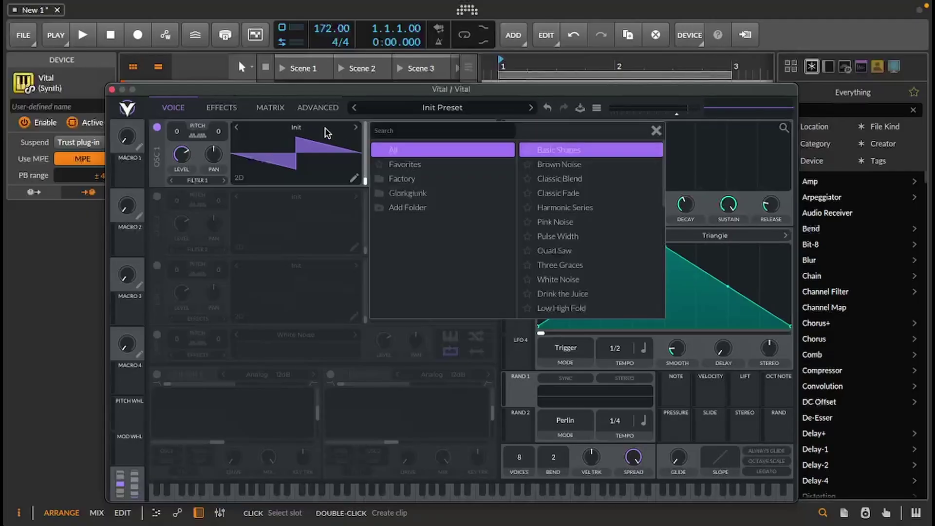
{"action": "left_click", "coordinate": [567, 150]}
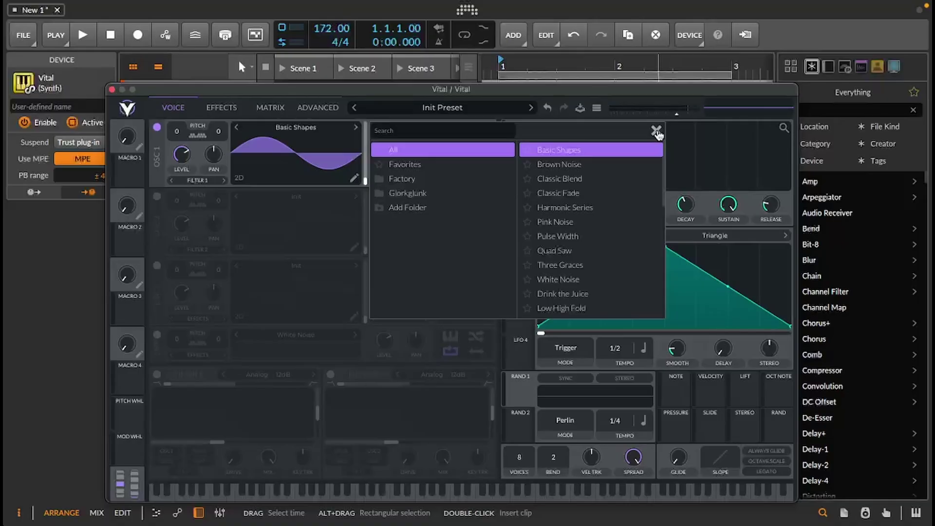
{"action": "left_click", "coordinate": [317, 197]}
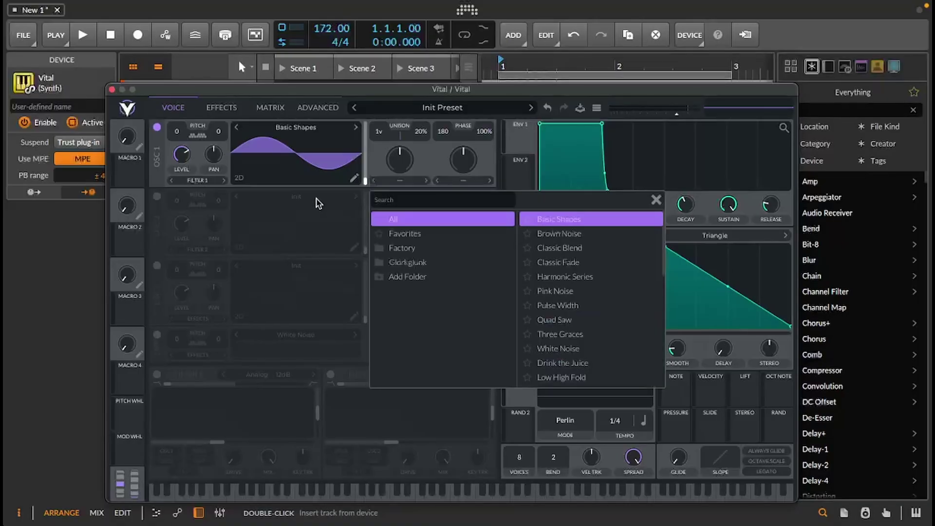
{"action": "left_click", "coordinate": [565, 218]}
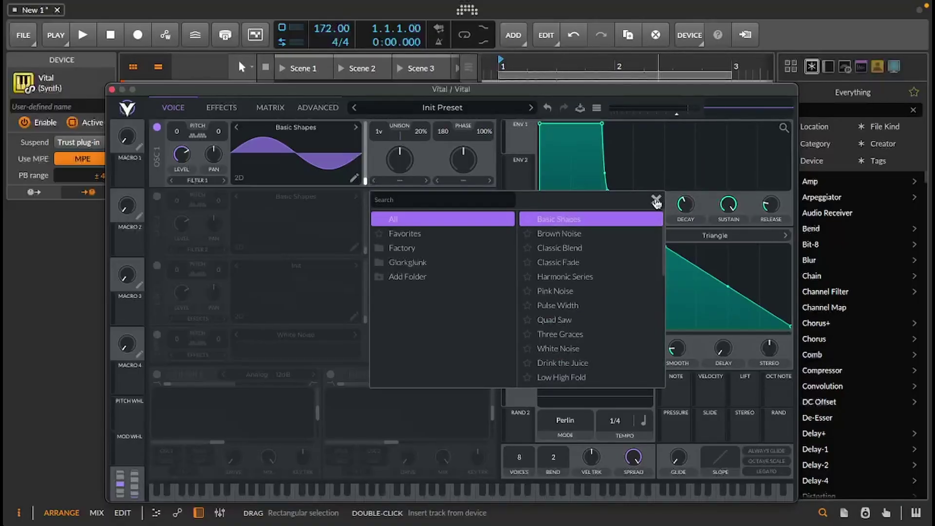
{"action": "left_click", "coordinate": [656, 202]}
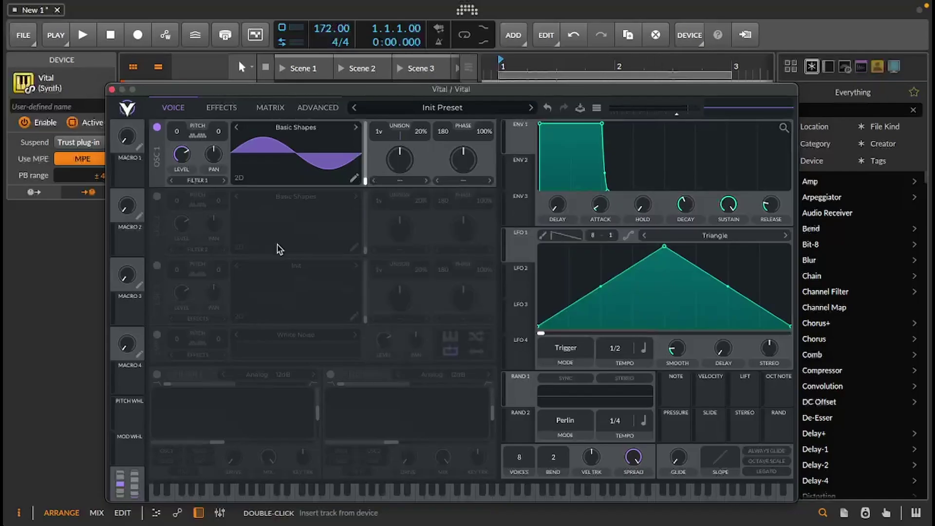
{"action": "left_click", "coordinate": [296, 266]}
{"action": "scroll", "coordinate": [560, 365], "scroll_direction": "down", "scroll_amount": 10}
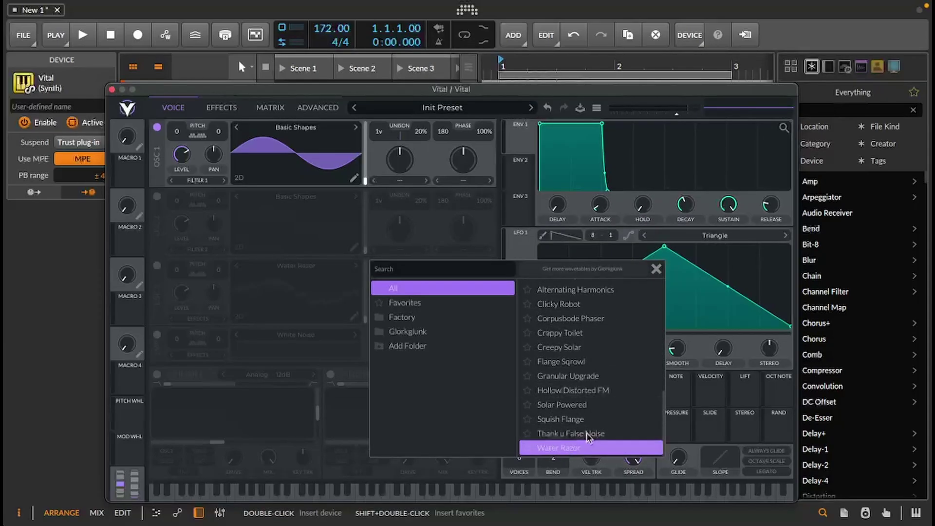
{"action": "left_click", "coordinate": [656, 269]}
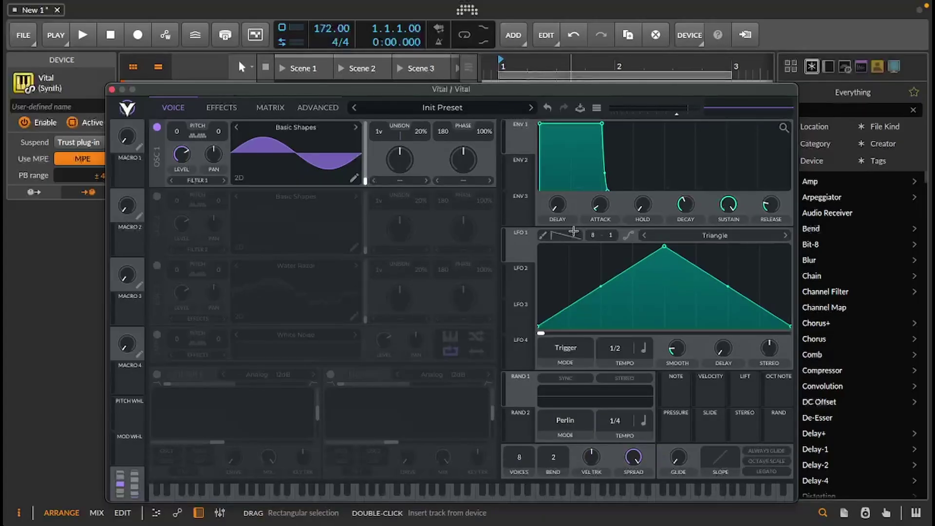
Switch on oscillators 2 and 3 and transpose oscillator 3 up 12 semitones
{"action": "left_click", "coordinate": [157, 198]}
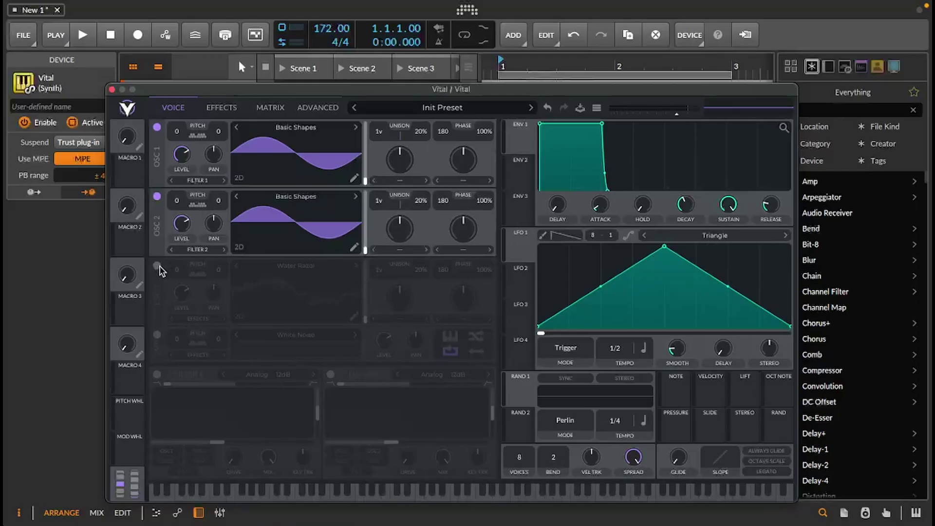
{"action": "left_click", "coordinate": [157, 266]}
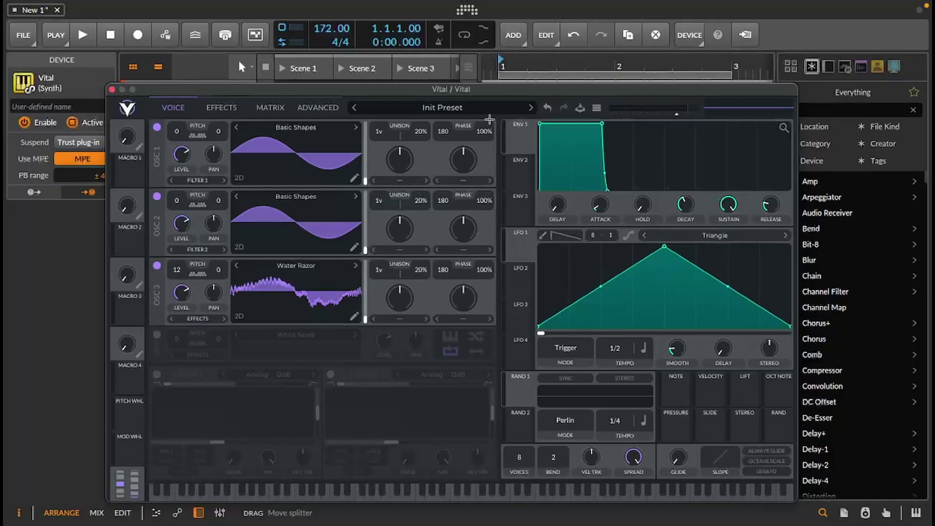
Set the phase randomization of all three oscillators to 0%
{"action": "left_click_drag", "start_coordinate": [489, 129], "coordinate": [478, 336]}
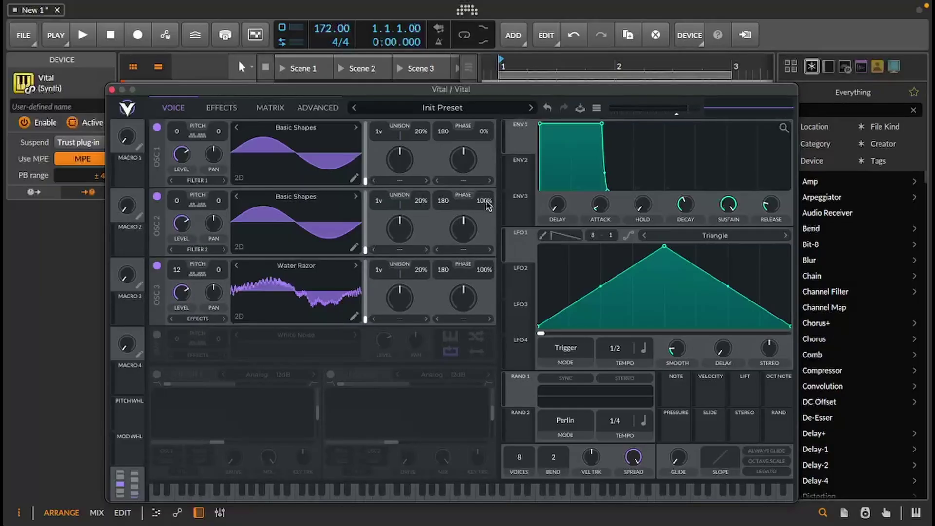
{"action": "left_click_drag", "start_coordinate": [484, 200], "coordinate": [486, 318]}
{"action": "left_click_drag", "start_coordinate": [485, 270], "coordinate": [489, 320]}
{"action": "left_click_drag", "start_coordinate": [486, 270], "coordinate": [505, 333]}
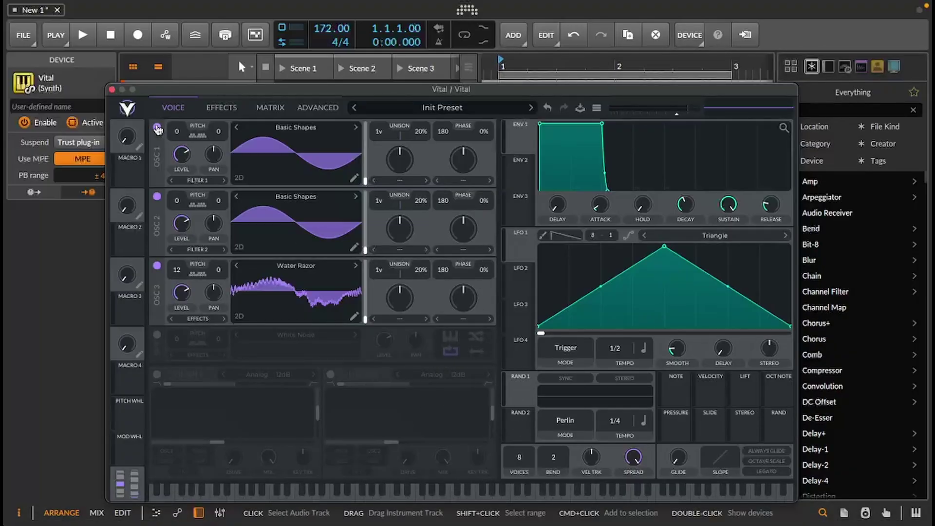
Route oscillator 1 to Direct Out and raise its wavetable frame slightly to a rounder, flat-topped sine shape
{"action": "left_click", "coordinate": [205, 181]}
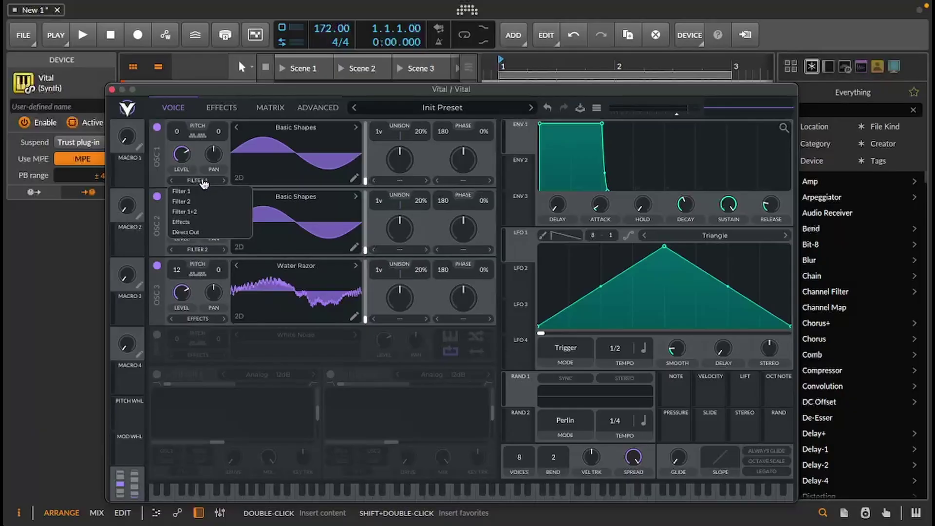
{"action": "left_click", "coordinate": [192, 232]}
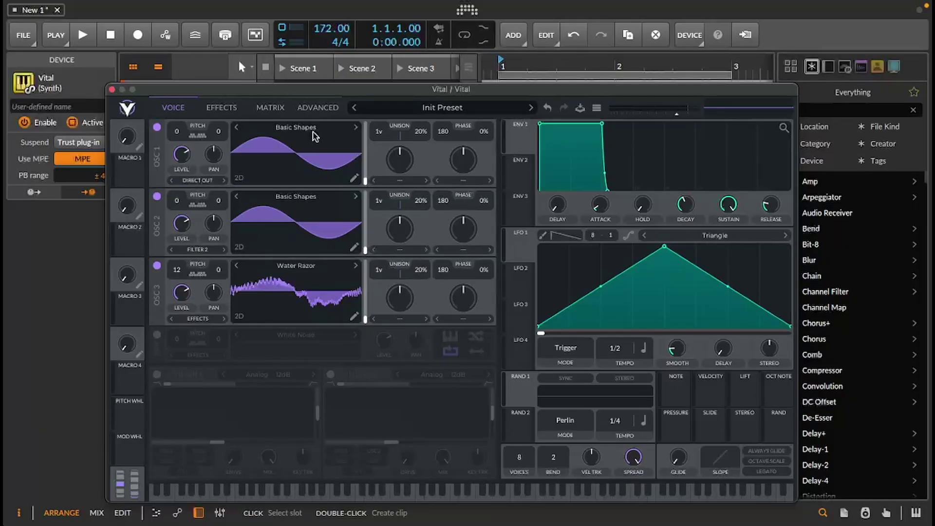
{"action": "left_click_drag", "start_coordinate": [366, 181], "coordinate": [372, 169]}
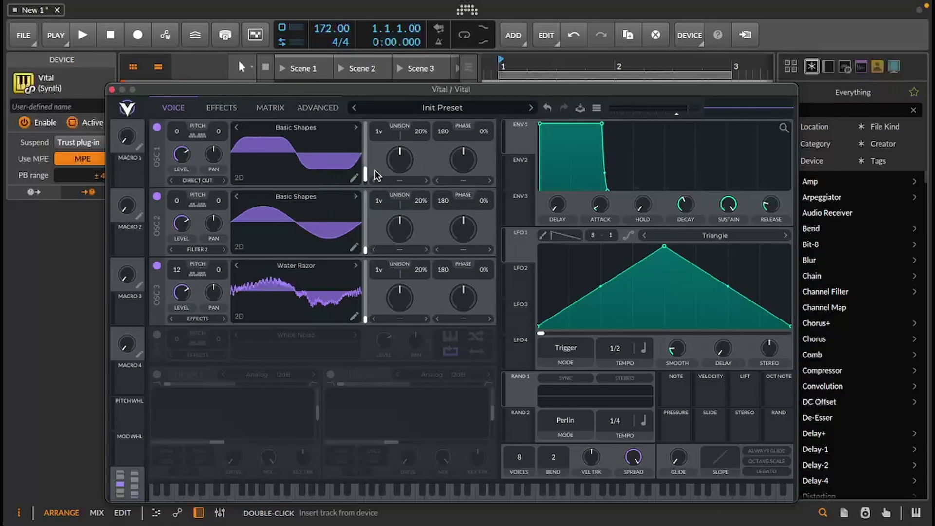
Apply the Low Pass spectral morph to oscillator 1 at a low amount, with oscillators 2 and 3 switched off
{"action": "left_click", "coordinate": [403, 182]}
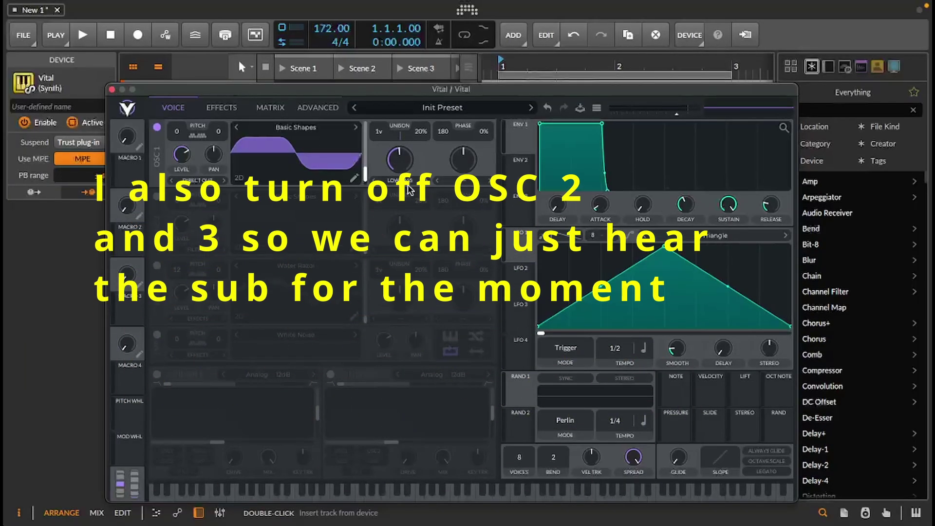
{"action": "left_click_drag", "start_coordinate": [401, 162], "coordinate": [402, 206]}
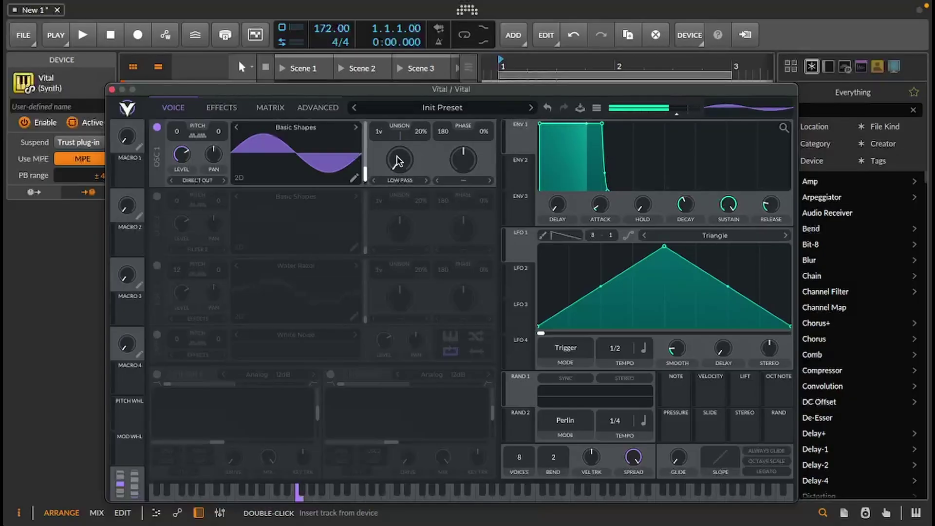
{"action": "left_click_drag", "start_coordinate": [398, 157], "coordinate": [383, 226]}
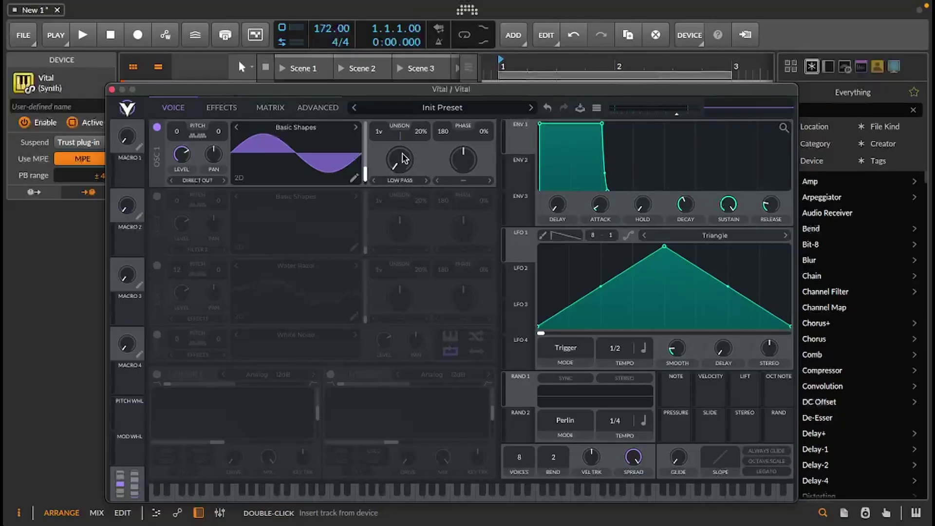
{"action": "mouse_move", "coordinate": [401, 161]}
{"action": "left_mouse_down"}
{"action": "mouse_move", "coordinate": [399, 138]}
{"action": "mouse_move", "coordinate": [398, 159]}
{"action": "mouse_move", "coordinate": [398, 149]}
{"action": "left_mouse_up"}
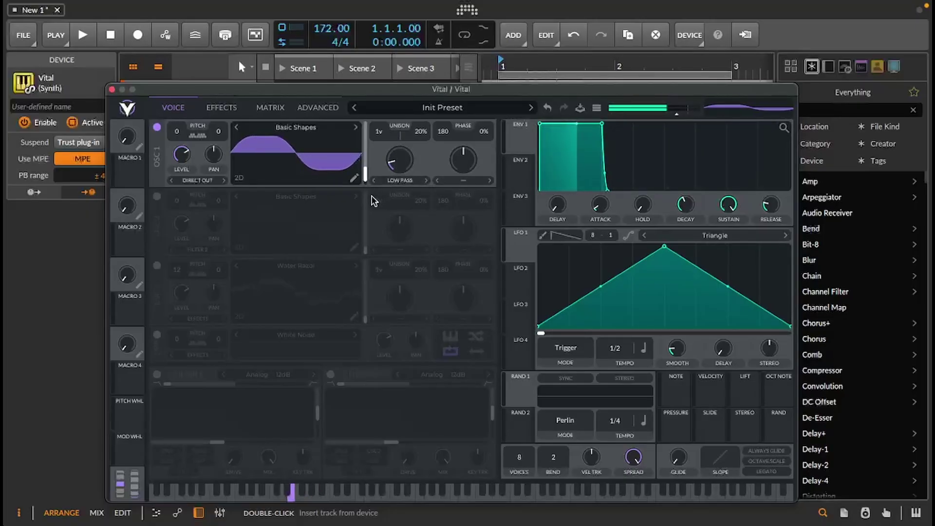
Switch oscillators 2 and 3 back on and turn the levels of all three oscillators down to zero
{"action": "left_click", "coordinate": [157, 196]}
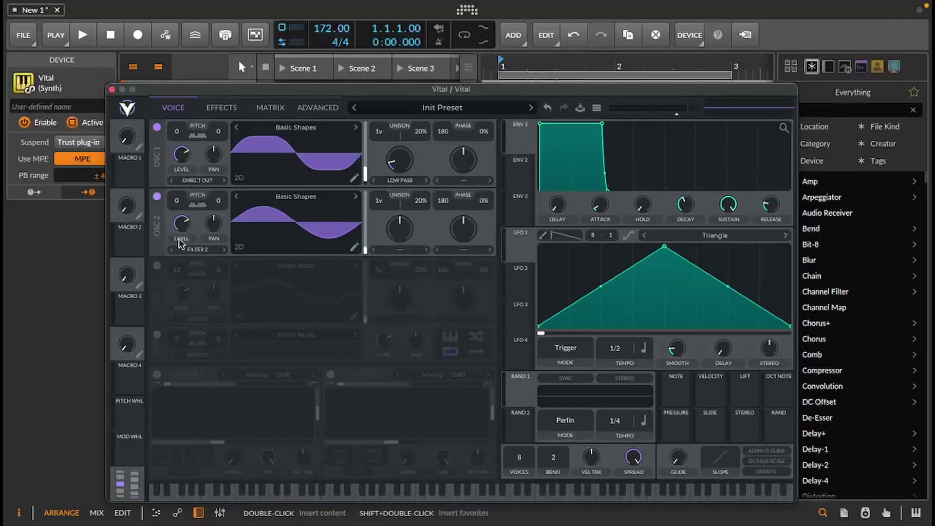
{"action": "left_click", "coordinate": [157, 266]}
{"action": "left_click_drag", "start_coordinate": [184, 293], "coordinate": [161, 380]}
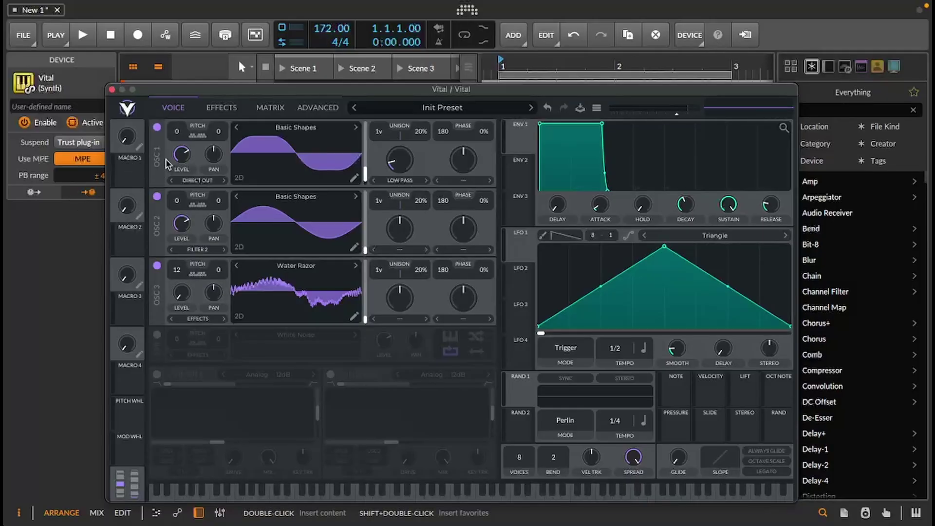
{"action": "left_click_drag", "start_coordinate": [180, 159], "coordinate": [176, 199]}
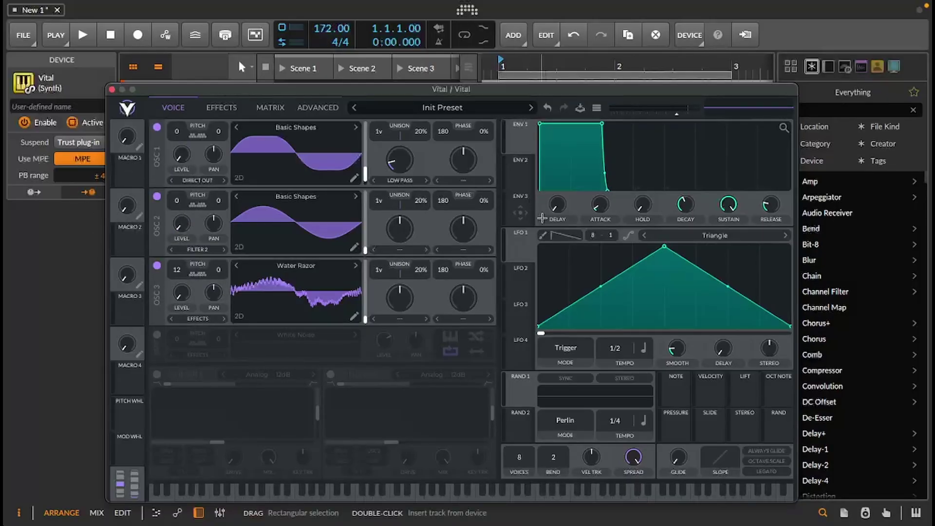
Reshape LFO 1 into a quick rise with a curved decay and set its rate to 1/4 tempo triplets
{"action": "left_click_drag", "start_coordinate": [665, 246], "coordinate": [553, 251]}
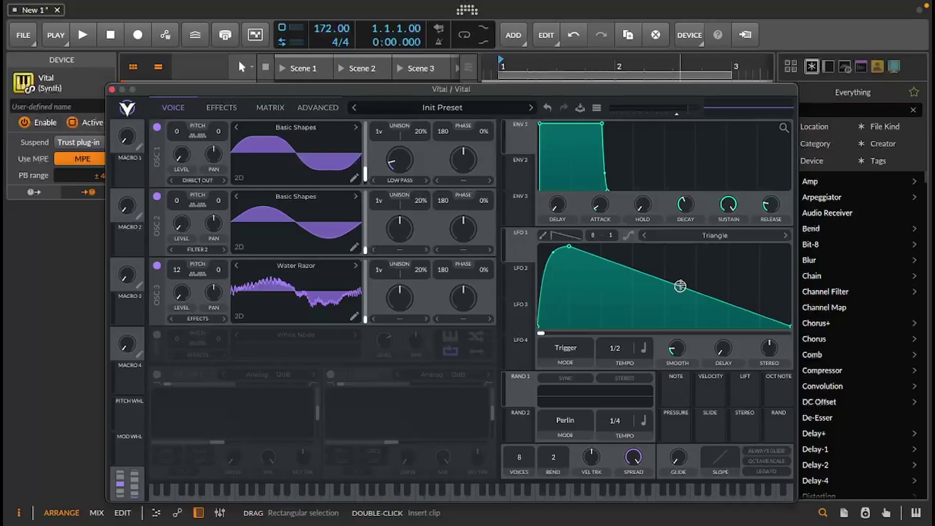
{"action": "left_click_drag", "start_coordinate": [679, 286], "coordinate": [680, 299]}
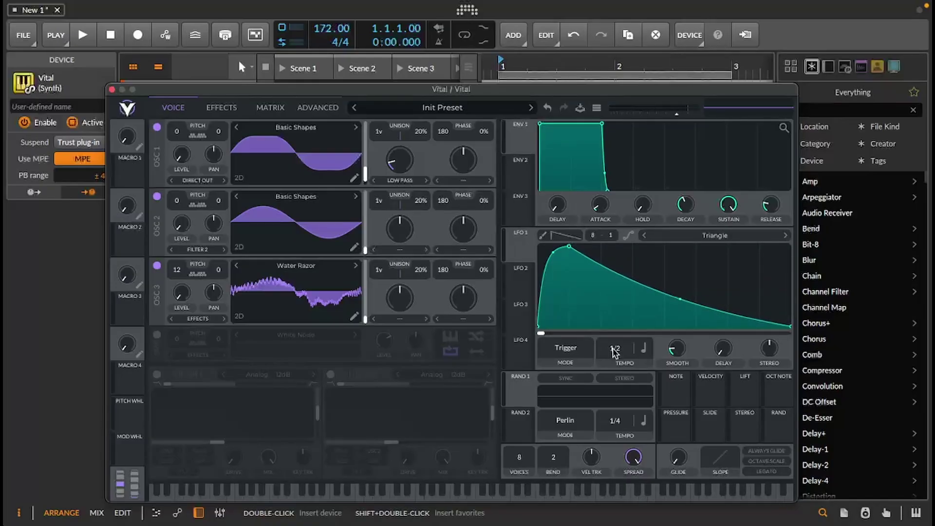
{"action": "left_click", "coordinate": [646, 351]}
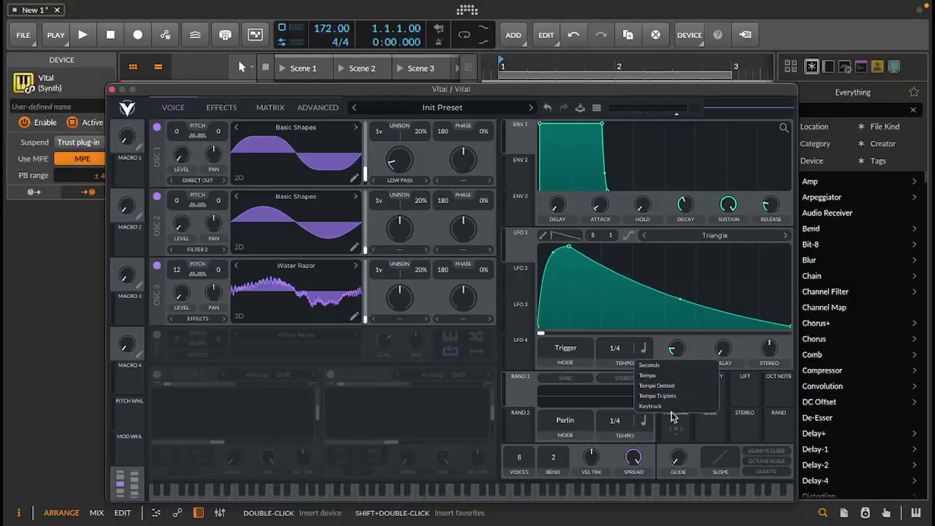
{"action": "left_click", "coordinate": [672, 395]}
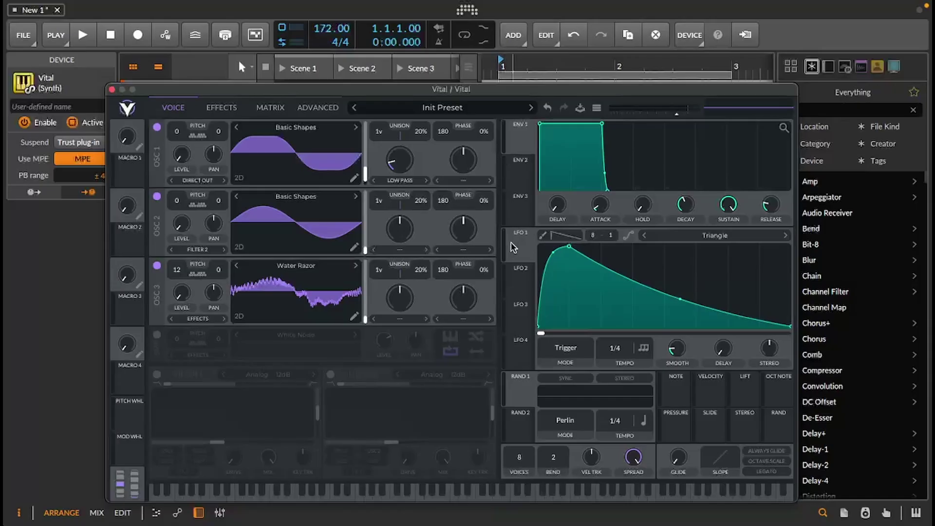
Assign LFO 1 to modulate the levels of oscillators 1 and 2
{"action": "left_click_drag", "start_coordinate": [520, 249], "coordinate": [182, 178]}
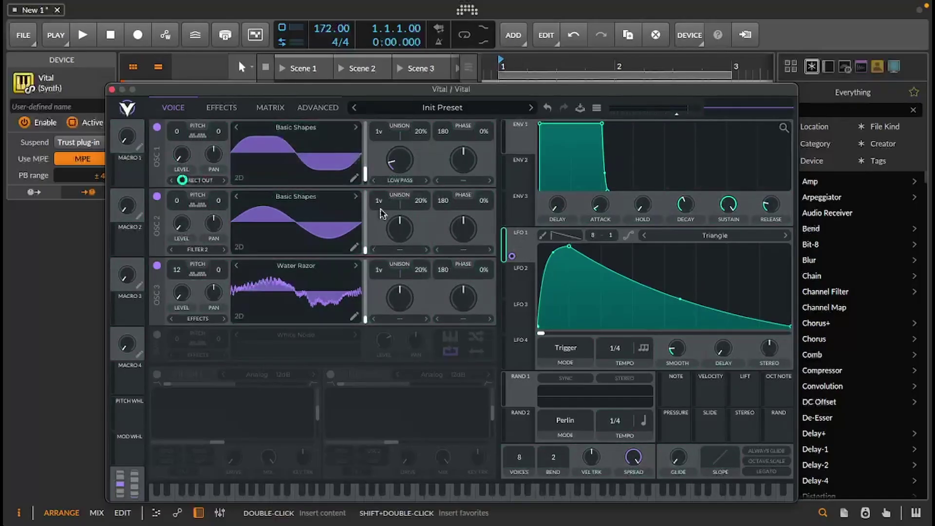
{"action": "left_click_drag", "start_coordinate": [522, 247], "coordinate": [181, 226]}
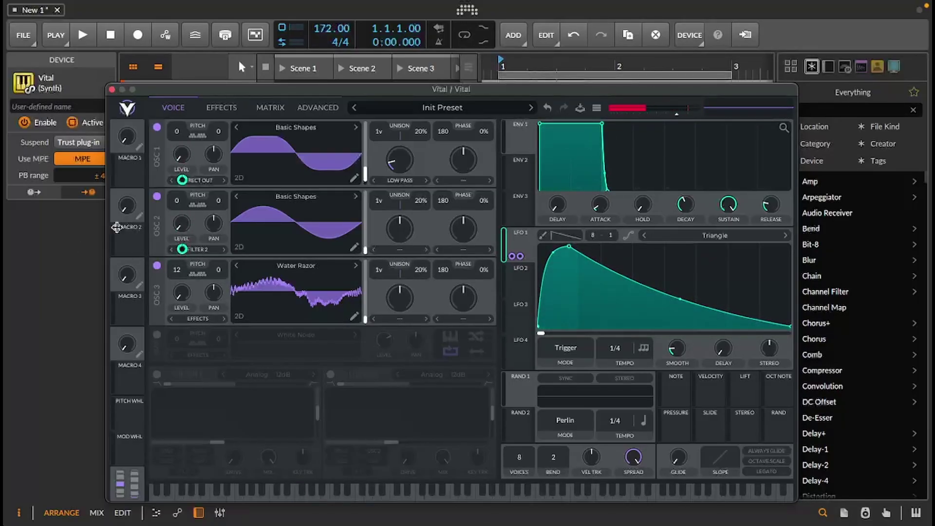
Set oscillator 2's wave morph to FM from Osc 3 and reduce the FM amount to slightly below 50%
{"action": "left_click", "coordinate": [463, 249]}
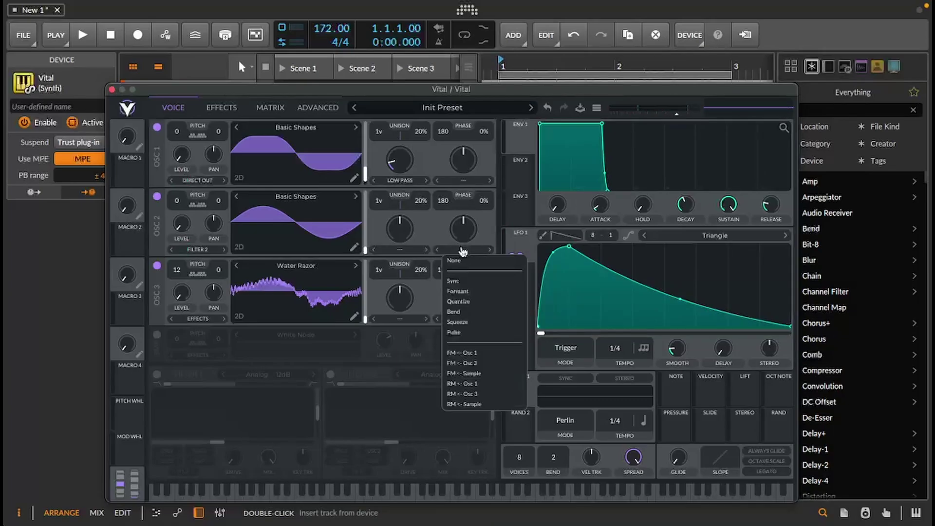
{"action": "left_click", "coordinate": [480, 364]}
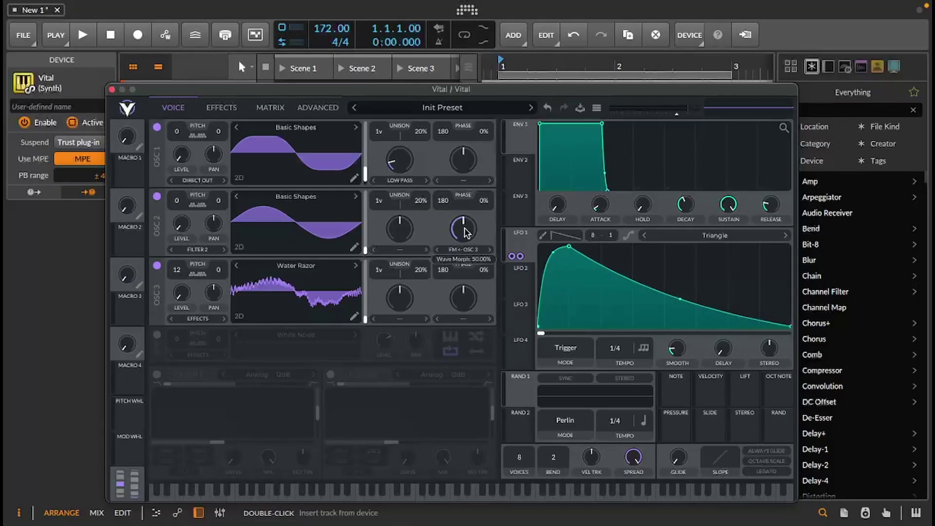
{"action": "mouse_move", "coordinate": [463, 227]}
{"action": "left_mouse_down"}
{"action": "mouse_move", "coordinate": [461, 241]}
{"action": "mouse_move", "coordinate": [462, 229]}
{"action": "left_mouse_up"}
{"action": "mouse_move", "coordinate": [464, 236]}
{"action": "left_mouse_down"}
{"action": "mouse_move", "coordinate": [460, 257]}
{"action": "mouse_move", "coordinate": [460, 238]}
{"action": "left_mouse_up"}
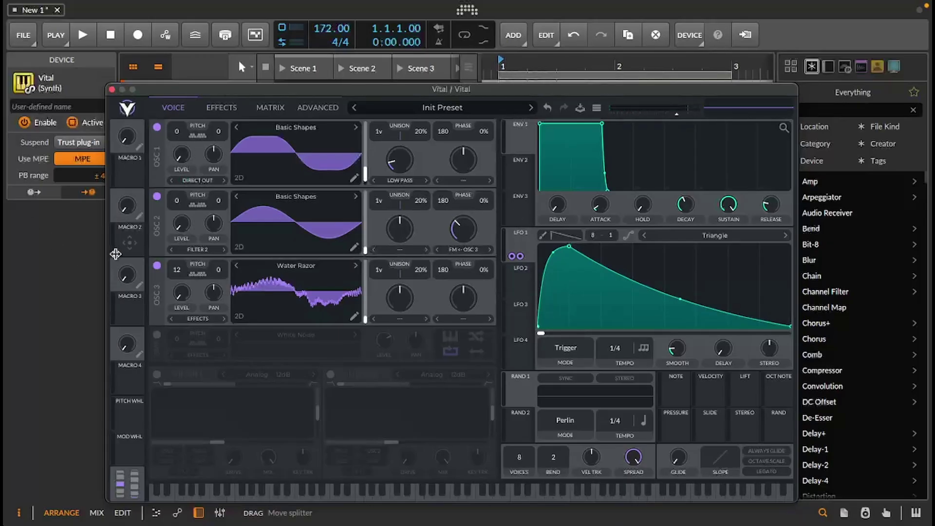
Enable the equalizer effect and boost its low band, moving the cutoff slightly lower
{"action": "left_click", "coordinate": [221, 108]}
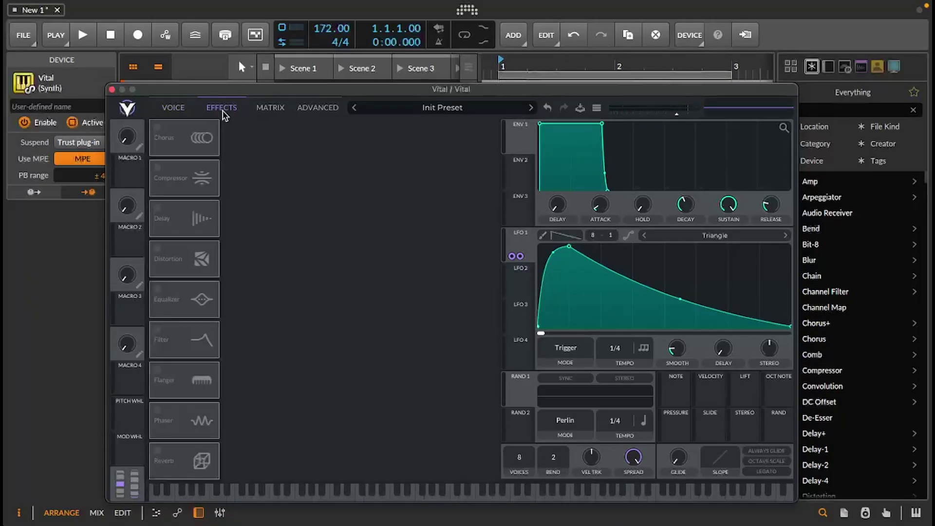
{"action": "left_click", "coordinate": [157, 289]}
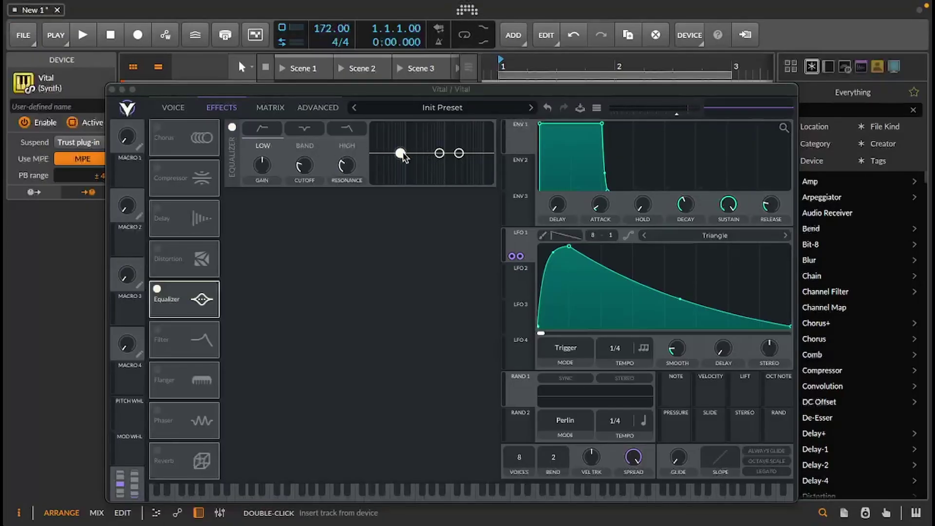
{"action": "left_click_drag", "start_coordinate": [400, 154], "coordinate": [395, 120]}
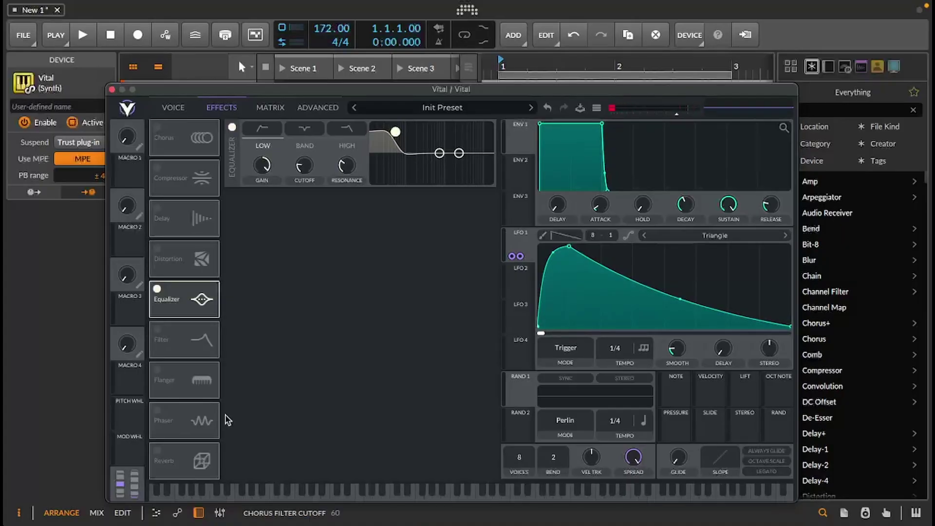
Enable the compressor after the equalizer, switch it to Single Band mode and adjust its thresholds
{"action": "left_click", "coordinate": [157, 168]}
{"action": "left_click_drag", "start_coordinate": [192, 175], "coordinate": [209, 299]}
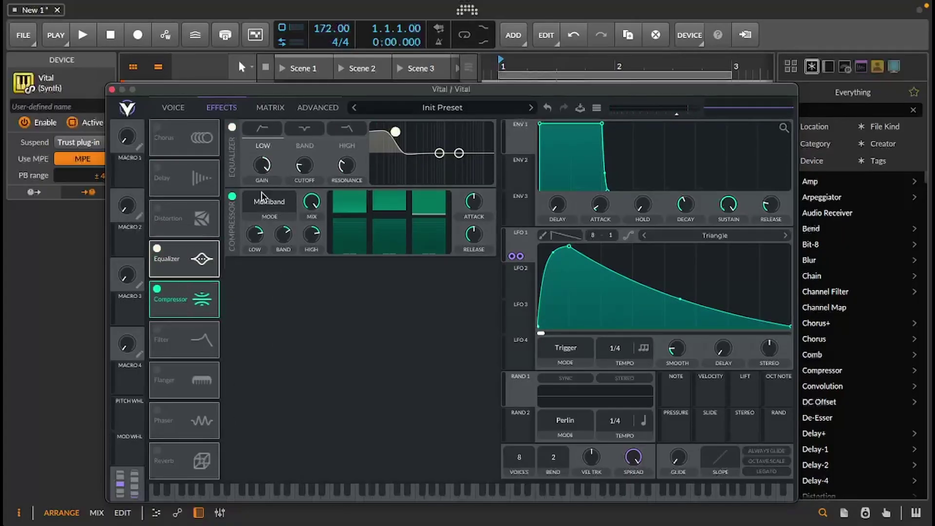
{"action": "left_click", "coordinate": [271, 216]}
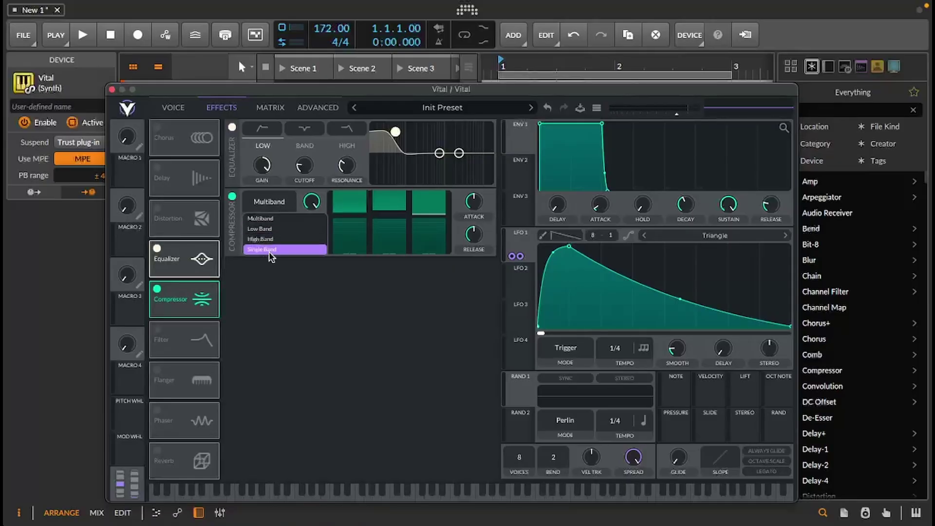
{"action": "left_click", "coordinate": [282, 247]}
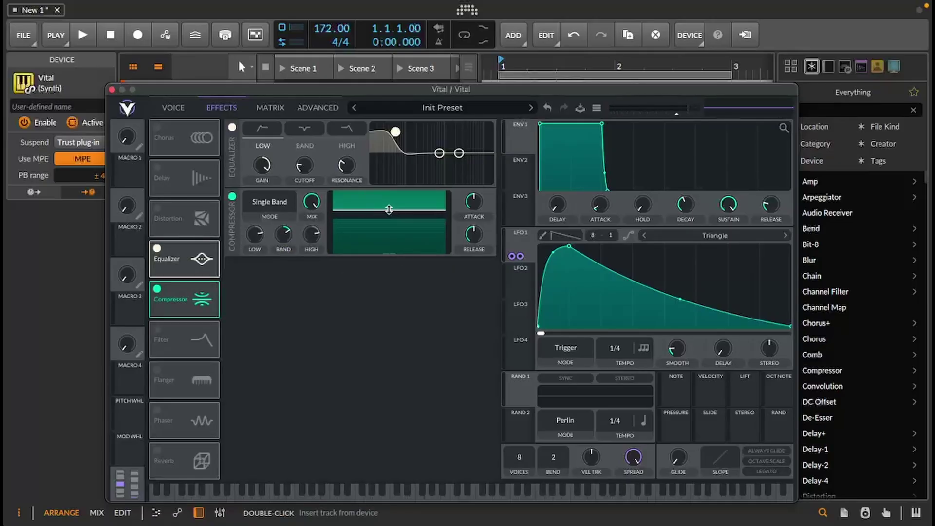
{"action": "mouse_move", "coordinate": [388, 209]}
{"action": "left_mouse_down"}
{"action": "mouse_move", "coordinate": [391, 199]}
{"action": "mouse_move", "coordinate": [397, 219]}
{"action": "left_mouse_up"}
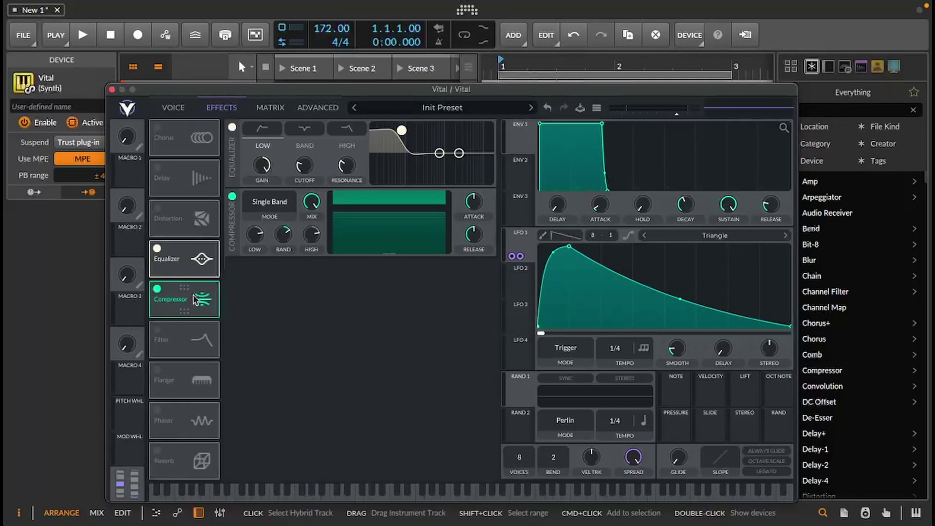
Enable the distortion after the compressor and assign LFO 1 to its drive with a small amount
{"action": "left_click", "coordinate": [156, 209]}
{"action": "left_click_drag", "start_coordinate": [179, 218], "coordinate": [204, 301]}
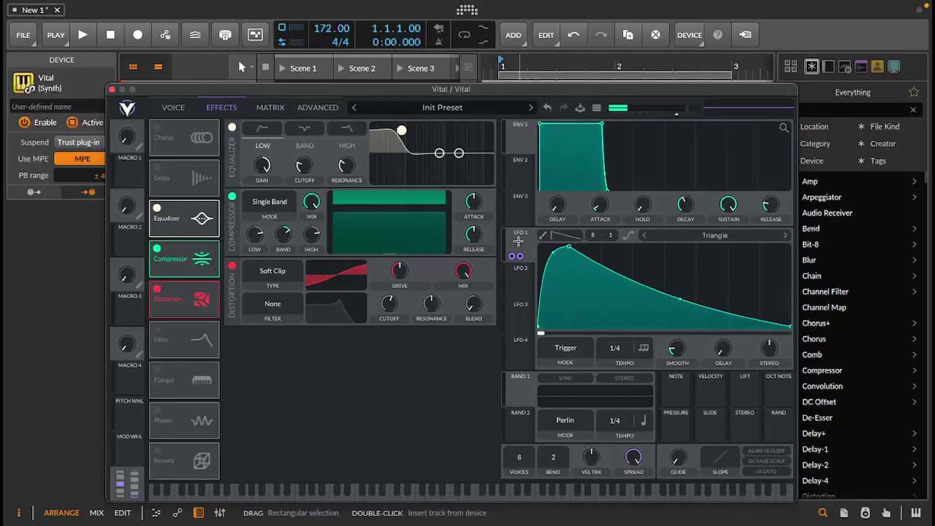
{"action": "left_click_drag", "start_coordinate": [517, 238], "coordinate": [399, 287]}
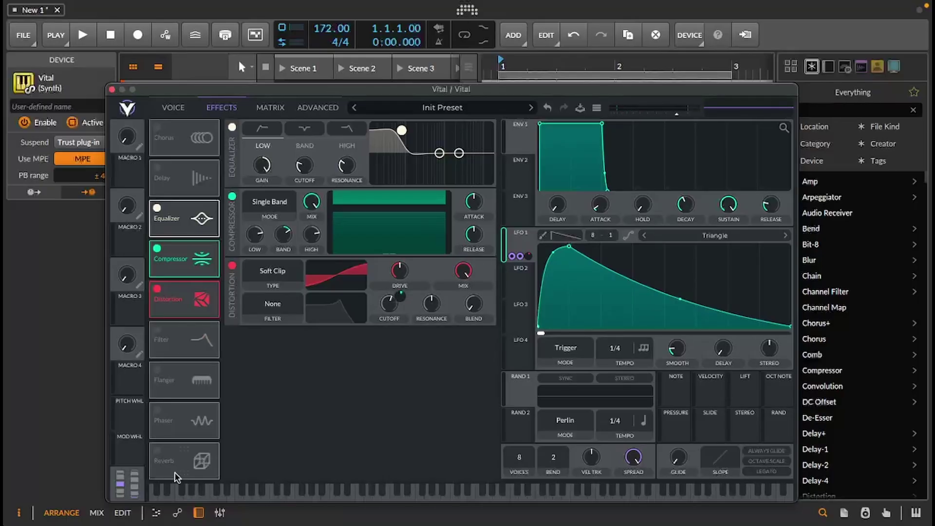
Enable the reverb after the distortion, cut its low frequencies and adjust the reverb time
{"action": "left_click", "coordinate": [157, 450]}
{"action": "left_click_drag", "start_coordinate": [171, 469], "coordinate": [222, 363]}
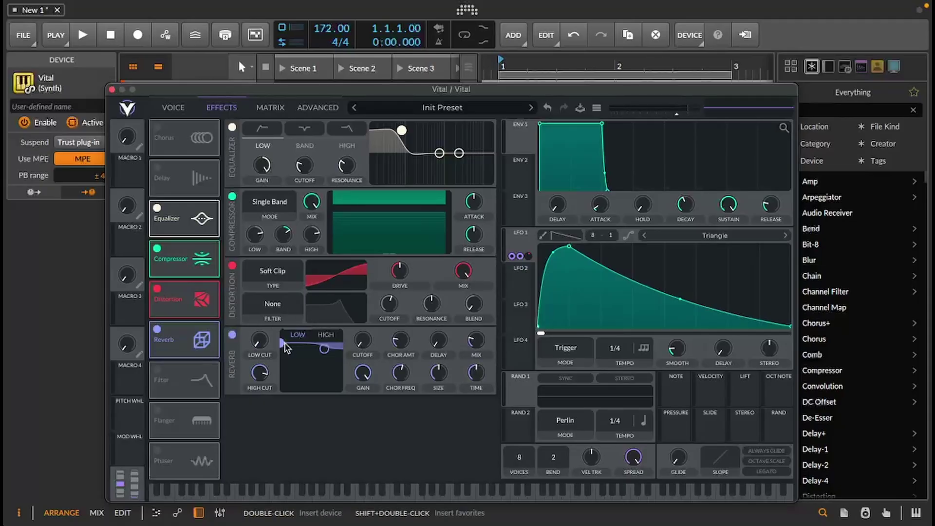
{"action": "left_click_drag", "start_coordinate": [282, 343], "coordinate": [289, 374]}
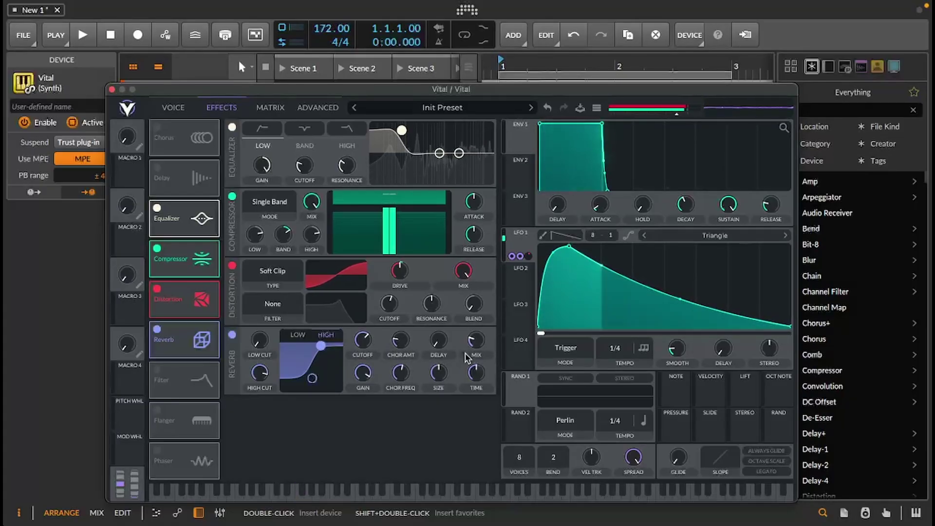
{"action": "mouse_move", "coordinate": [475, 380]}
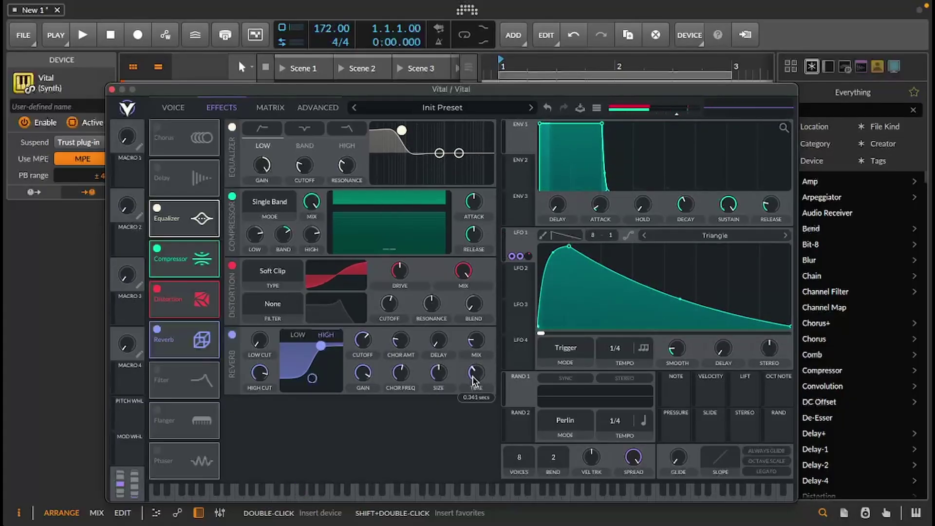
{"action": "left_click_drag", "start_coordinate": [473, 376], "coordinate": [476, 375]}
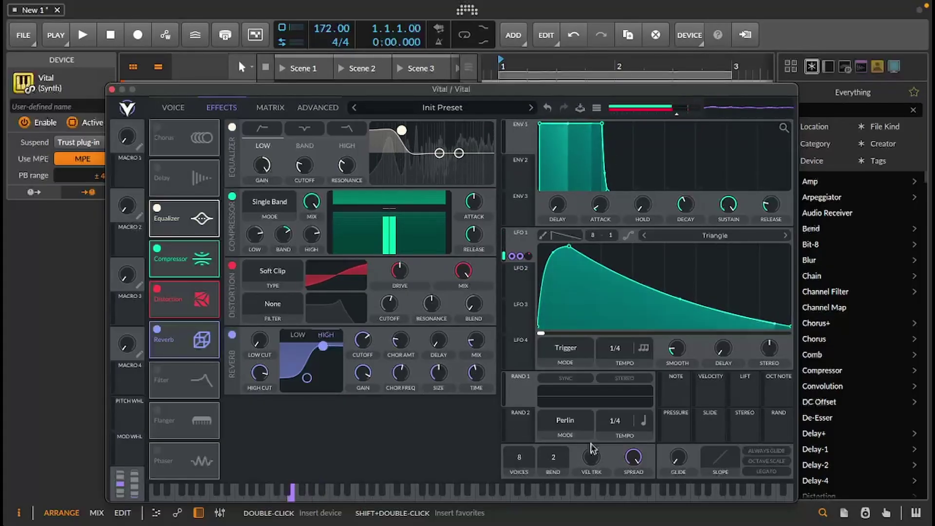
Make the patch monophonic with 1 voice, enable legato and raise the glide time
{"action": "left_click", "coordinate": [767, 473]}
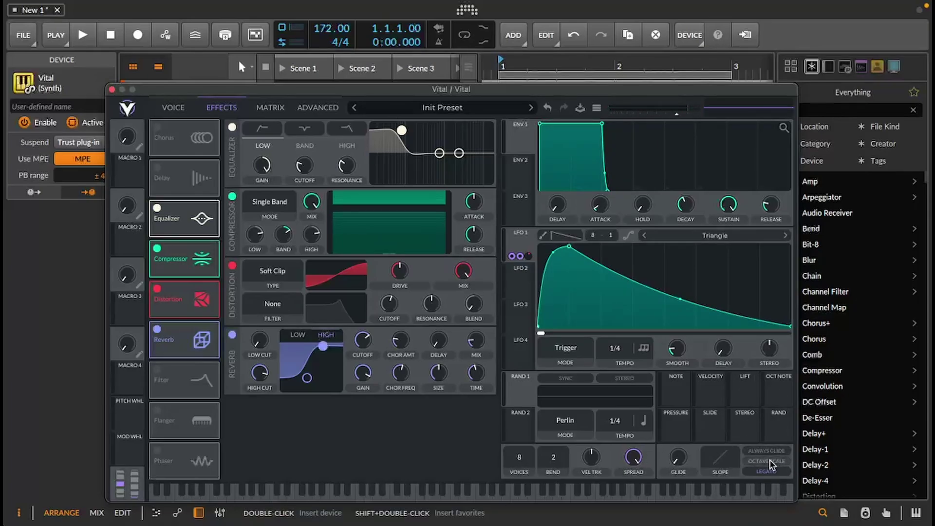
{"action": "left_click_drag", "start_coordinate": [681, 460], "coordinate": [679, 435]}
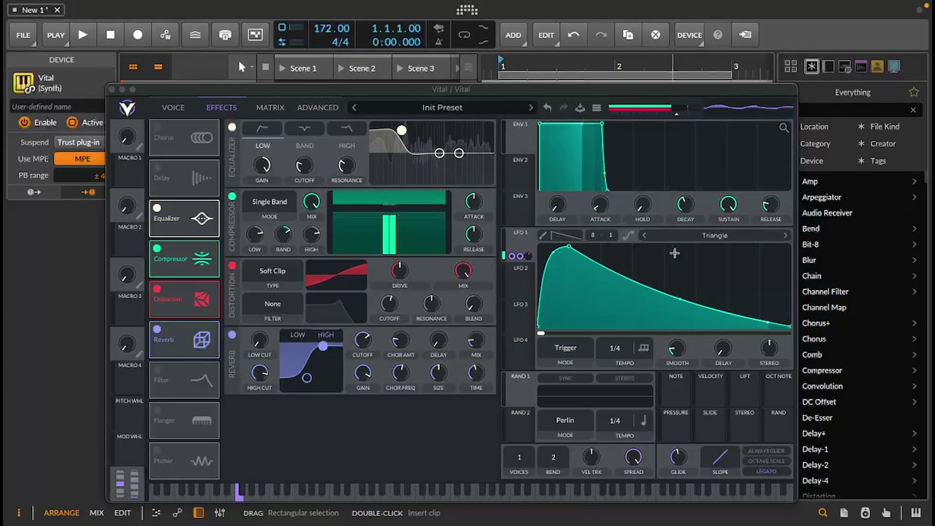
Adjust Filter 1's cutoff, lower its resonance, and assign LFO 1 to modulate the cutoff
{"action": "left_click", "coordinate": [173, 107]}
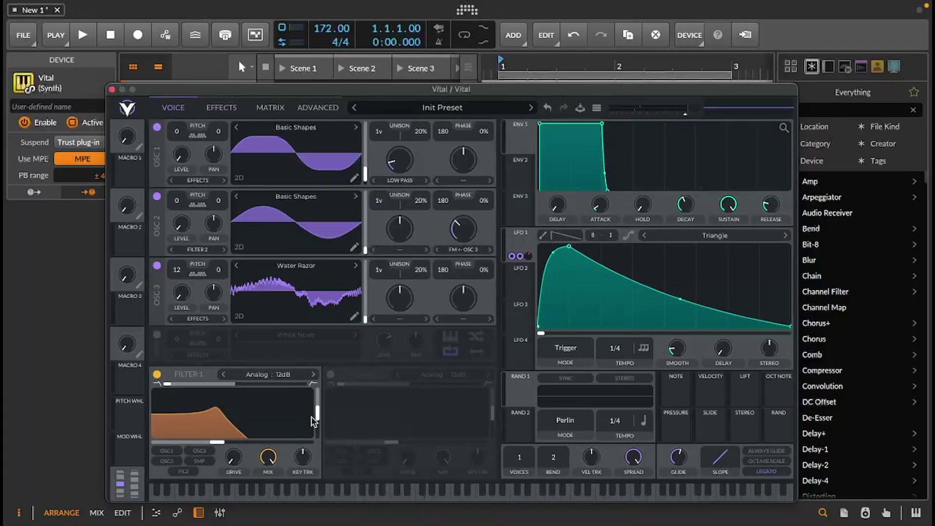
{"action": "left_click_drag", "start_coordinate": [217, 442], "coordinate": [285, 444]}
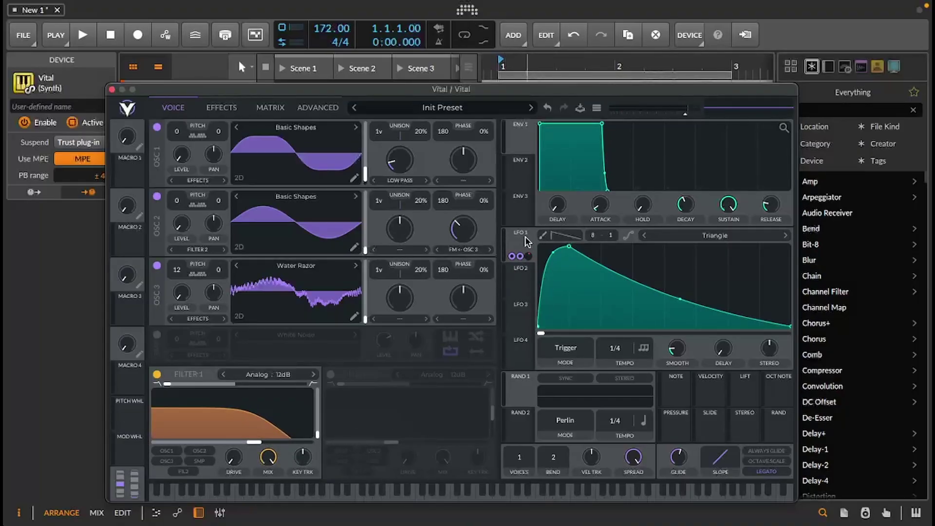
{"action": "left_click_drag", "start_coordinate": [521, 238], "coordinate": [233, 435]}
Route oscillators 1, 2 and 3 into Filter 1 and raise LFO 1's cutoff modulation to the maximum
{"action": "left_click", "coordinate": [167, 451]}
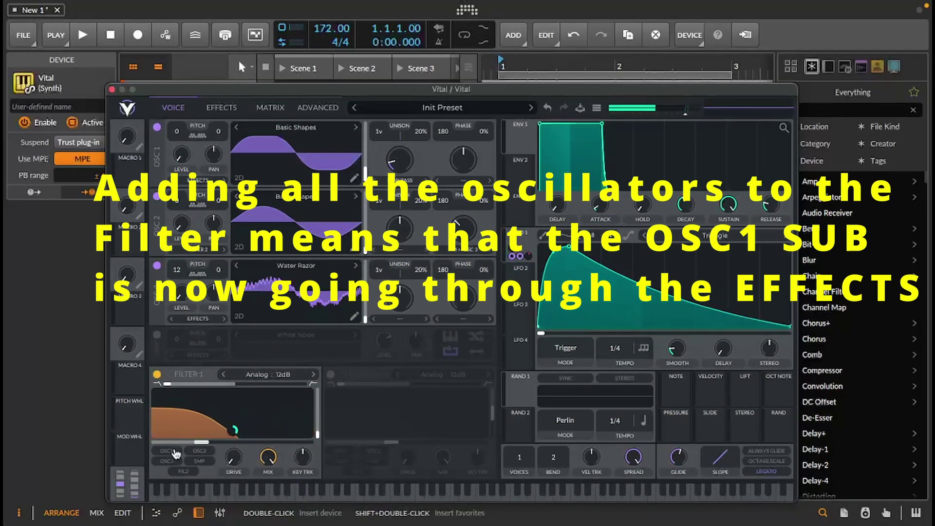
{"action": "left_click", "coordinate": [199, 450]}
{"action": "left_click", "coordinate": [167, 460]}
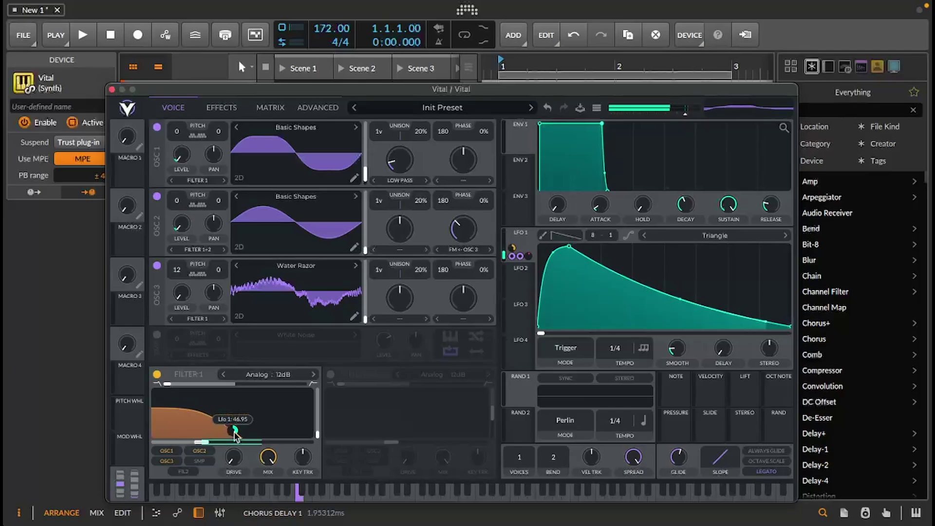
{"action": "left_click_drag", "start_coordinate": [507, 251], "coordinate": [233, 378]}
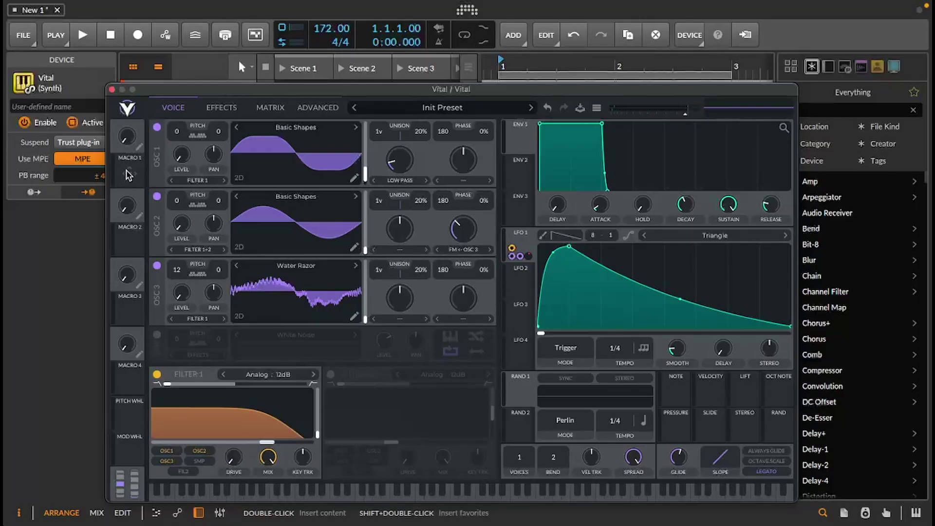
Assign Macro 1 to Filter 1's cutoff with a strong negative amount and rename the macro FILTER
{"action": "left_click_drag", "start_coordinate": [129, 176], "coordinate": [221, 430]}
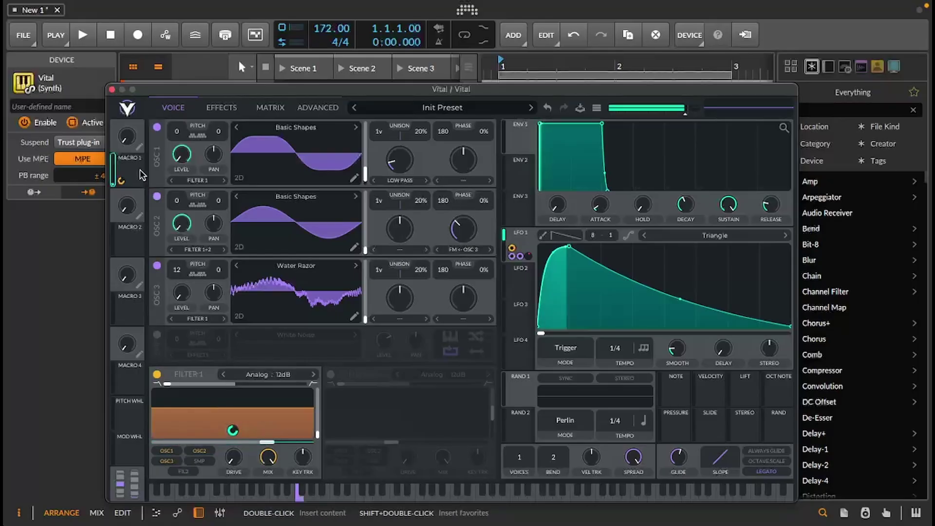
{"action": "left_click_drag", "start_coordinate": [134, 139], "coordinate": [156, 59]}
{"action": "left_click", "coordinate": [180, 6]}
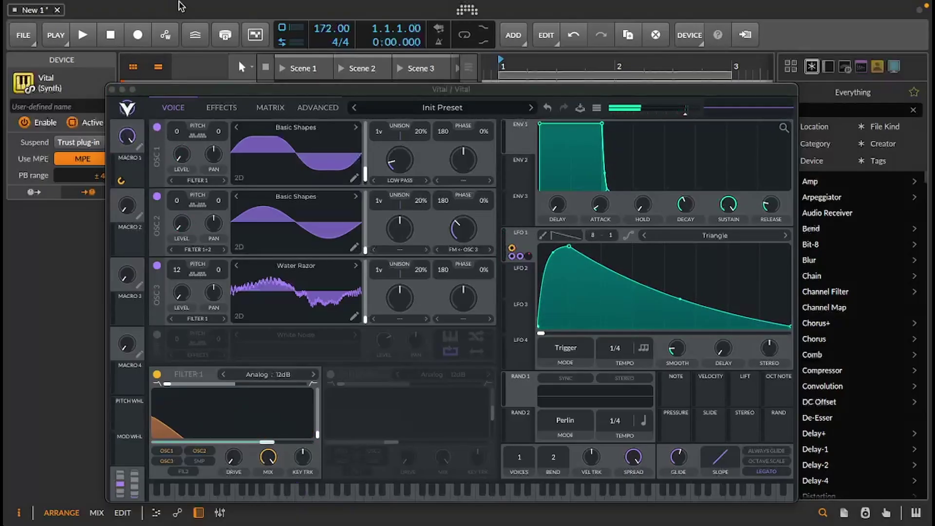
{"action": "left_click_drag", "start_coordinate": [128, 138], "coordinate": [156, 147]}
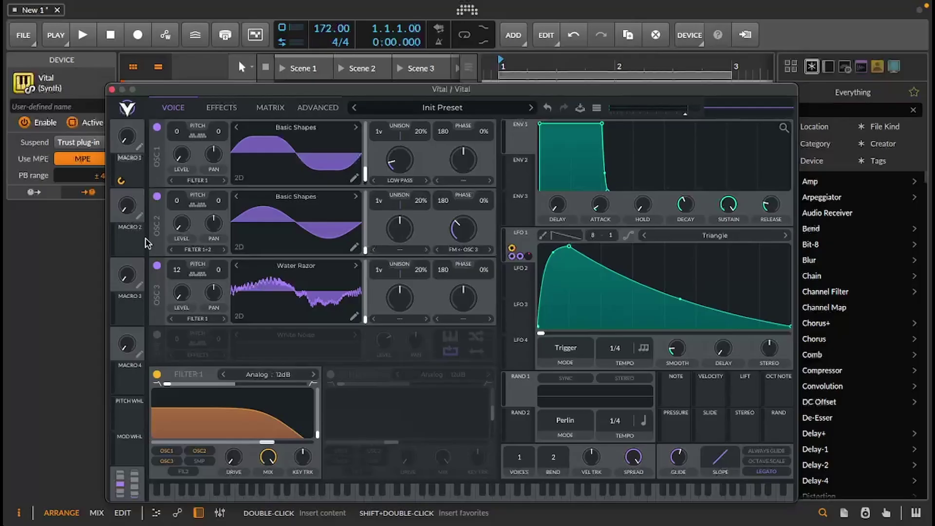
{"action": "key", "text": "BackSpace"}
{"action": "type", "text": "FILTER"}
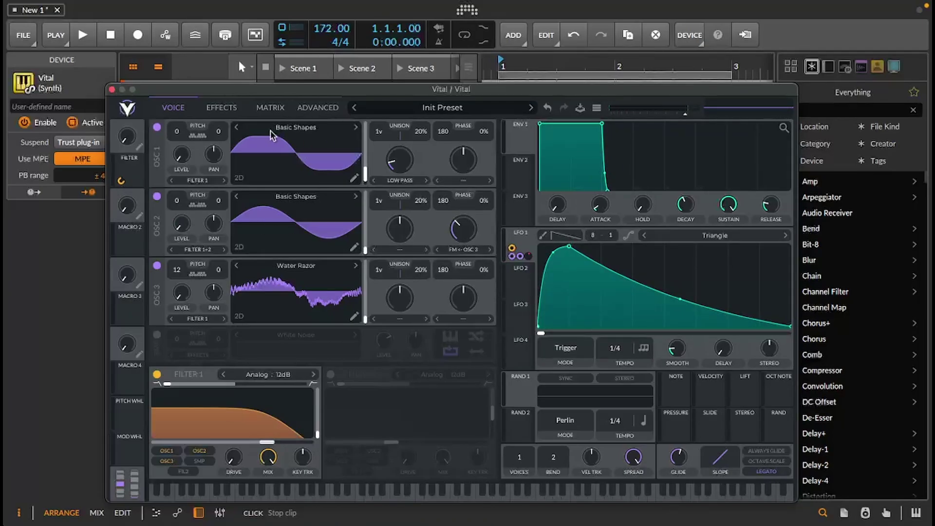
Add a modulation matrix entry with LFO 2 as source and the global Voice Transpose as destination
{"action": "left_click", "coordinate": [519, 279]}
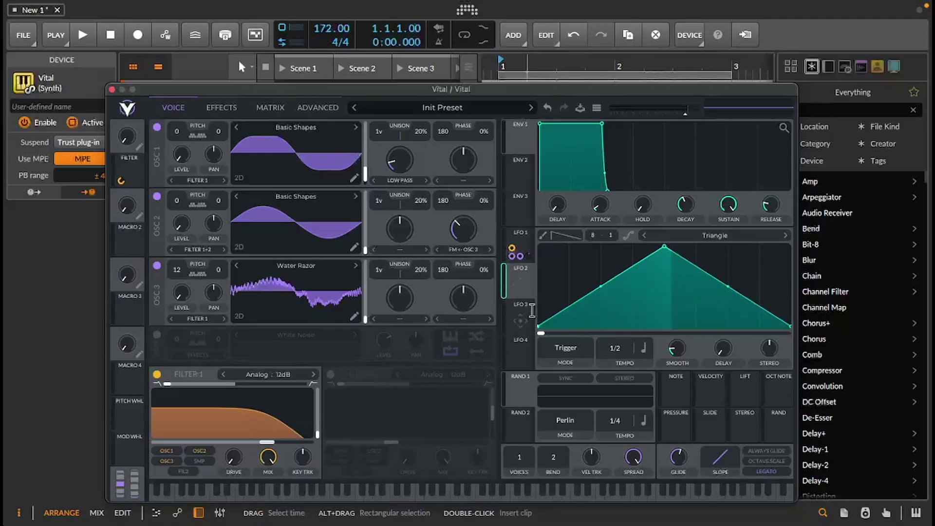
{"action": "left_click", "coordinate": [271, 106]}
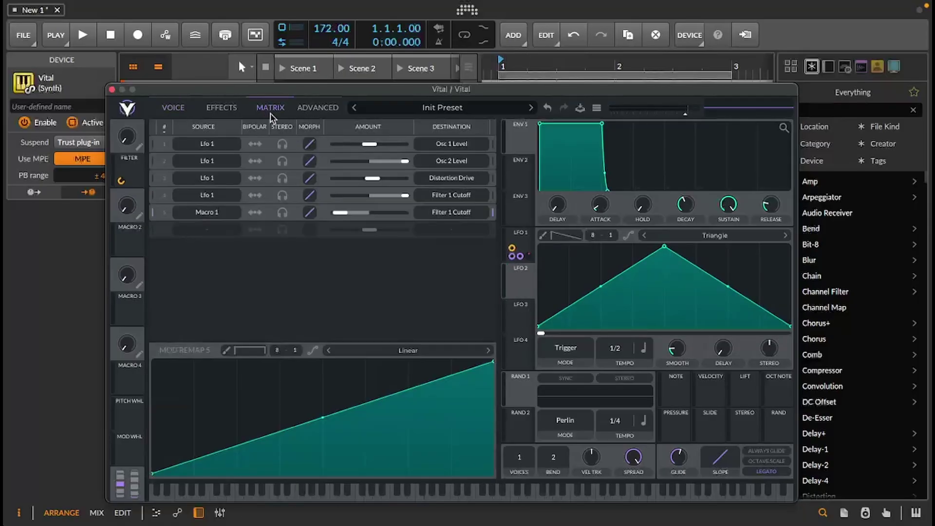
{"action": "left_click", "coordinate": [197, 232]}
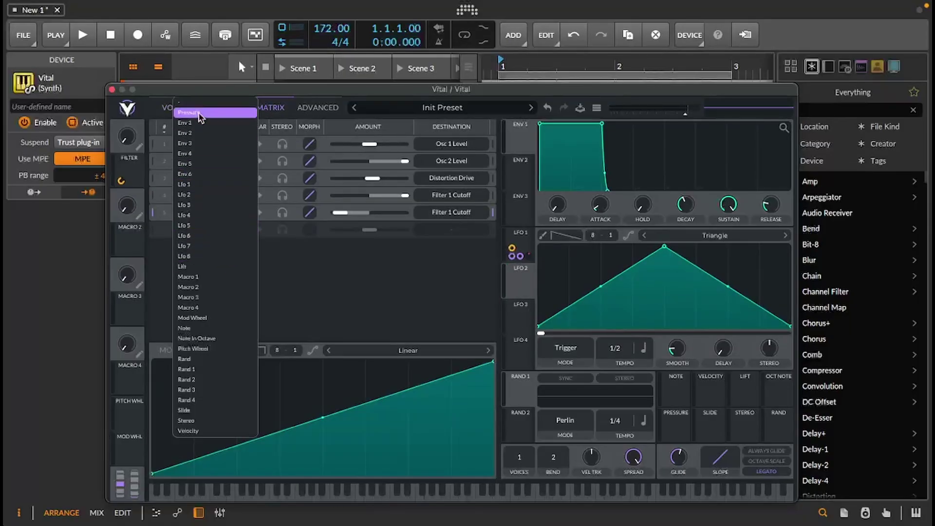
{"action": "left_click", "coordinate": [196, 195]}
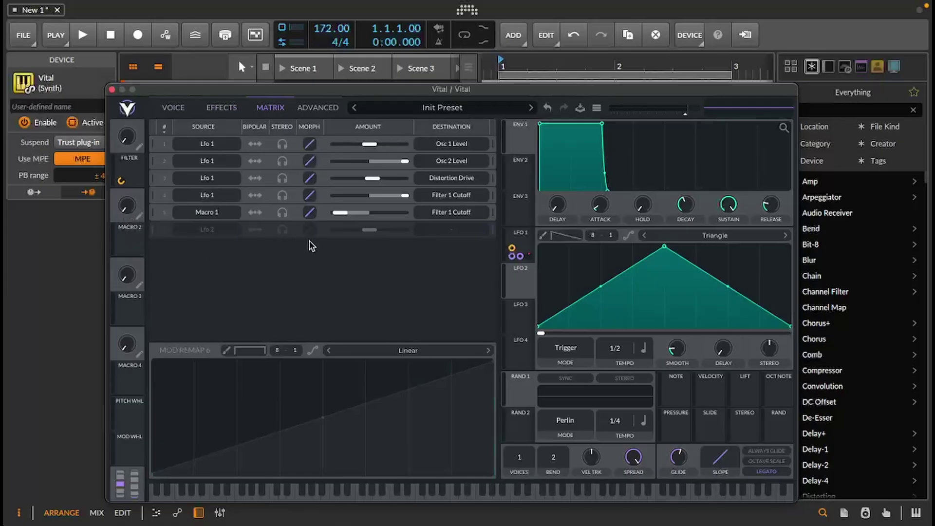
{"action": "left_click", "coordinate": [453, 231]}
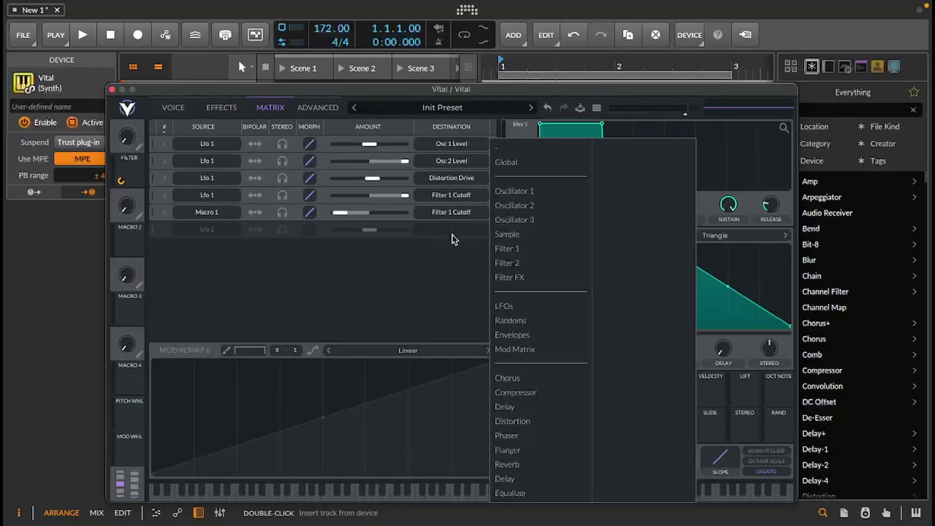
{"action": "left_click", "coordinate": [543, 162]}
{"action": "left_click", "coordinate": [630, 325]}
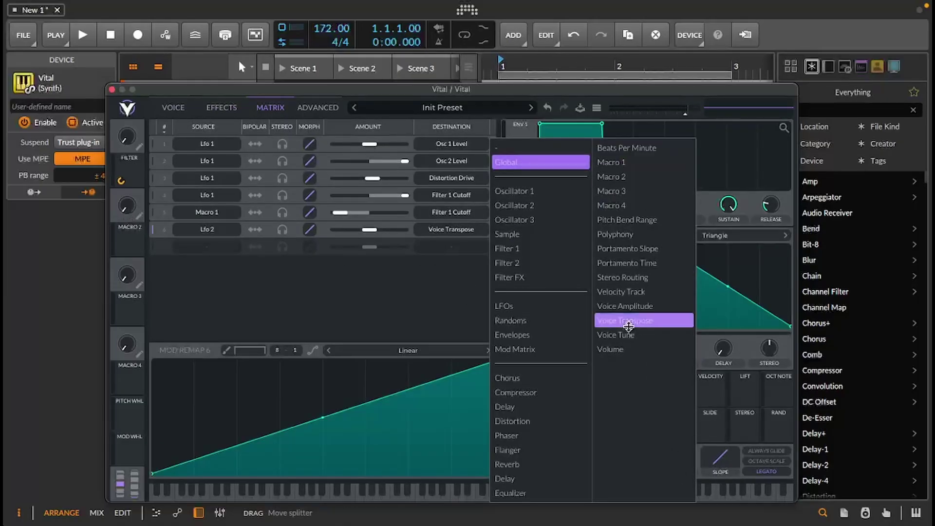
Set the LFO 2 to Voice Transpose modulation amount to 1
{"action": "right_click", "coordinate": [366, 230]}
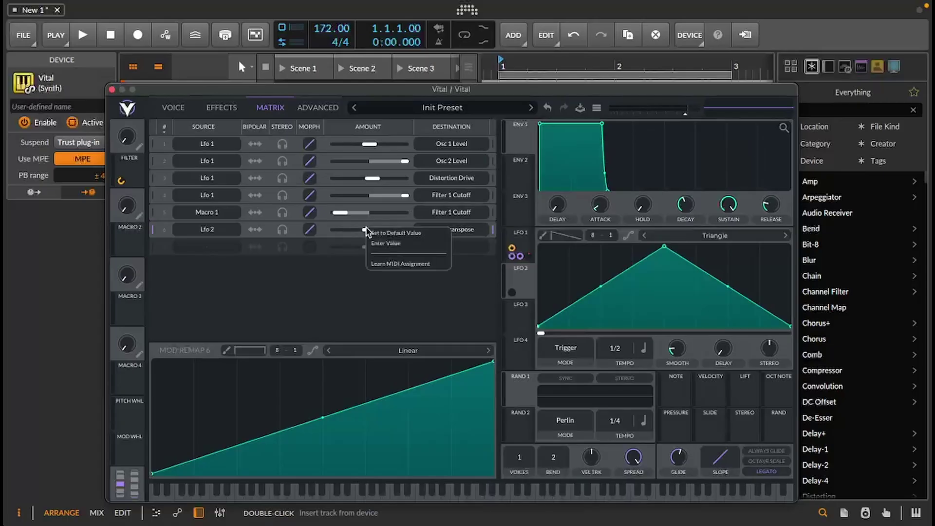
{"action": "left_click", "coordinate": [408, 243]}
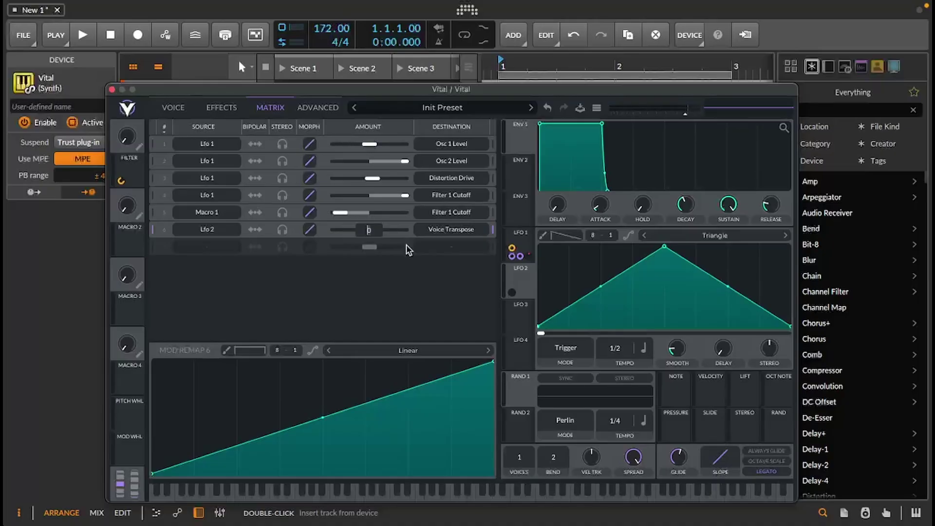
{"action": "type", "text": "1"}
{"action": "key", "text": "Return"}
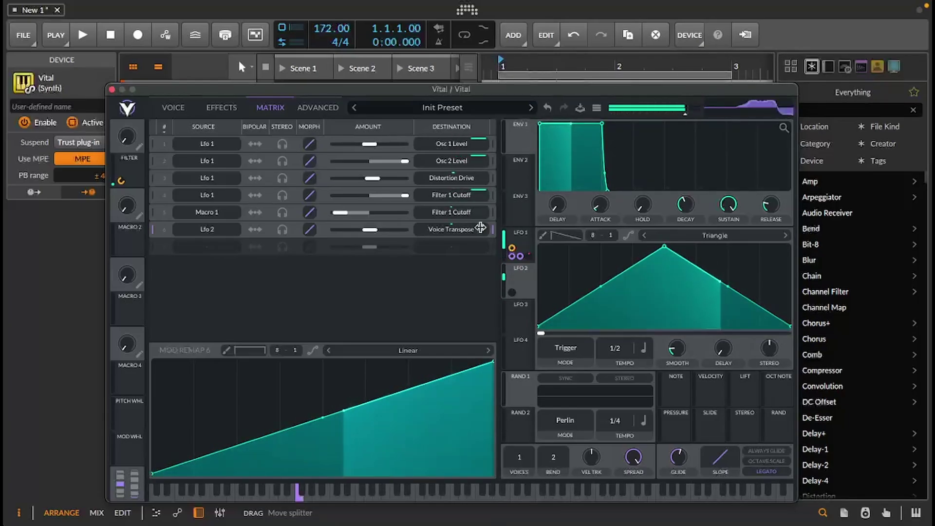
Set oscillator 3's spectral morph to Smear and control its amount with Macro 2, renamed SMEAR
{"action": "left_click", "coordinate": [176, 108]}
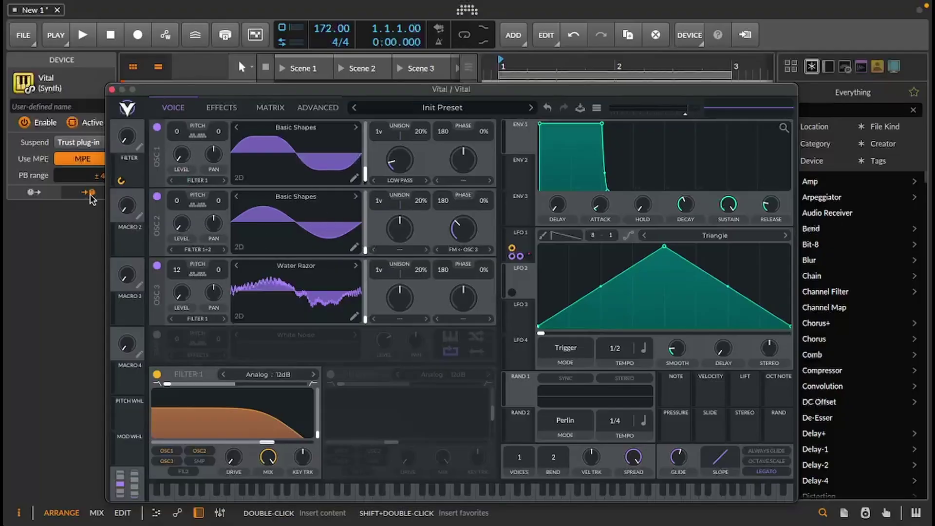
{"action": "left_click", "coordinate": [413, 322]}
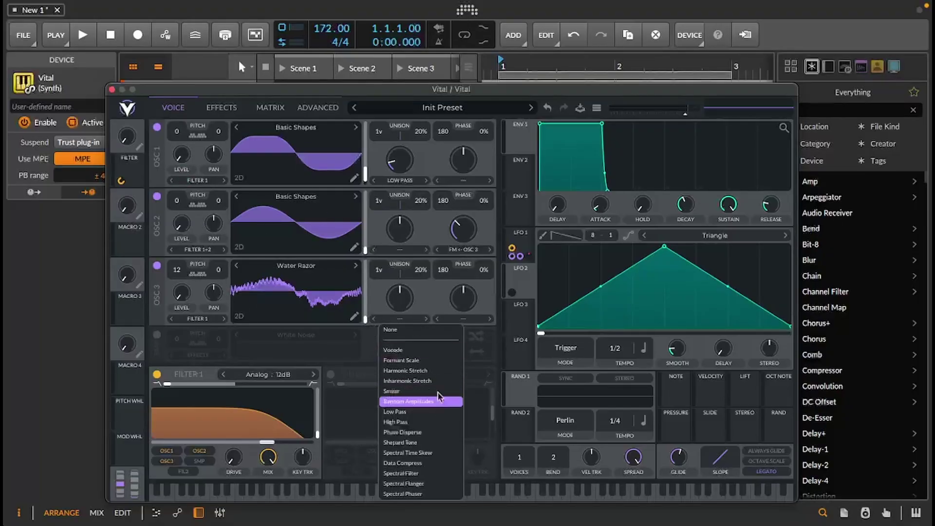
{"action": "left_click", "coordinate": [406, 390]}
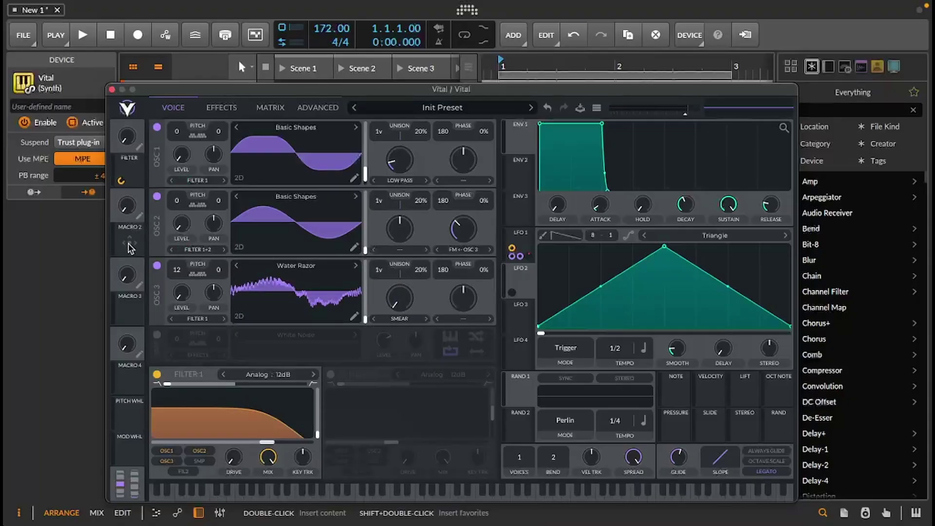
{"action": "left_click_drag", "start_coordinate": [127, 243], "coordinate": [403, 303]}
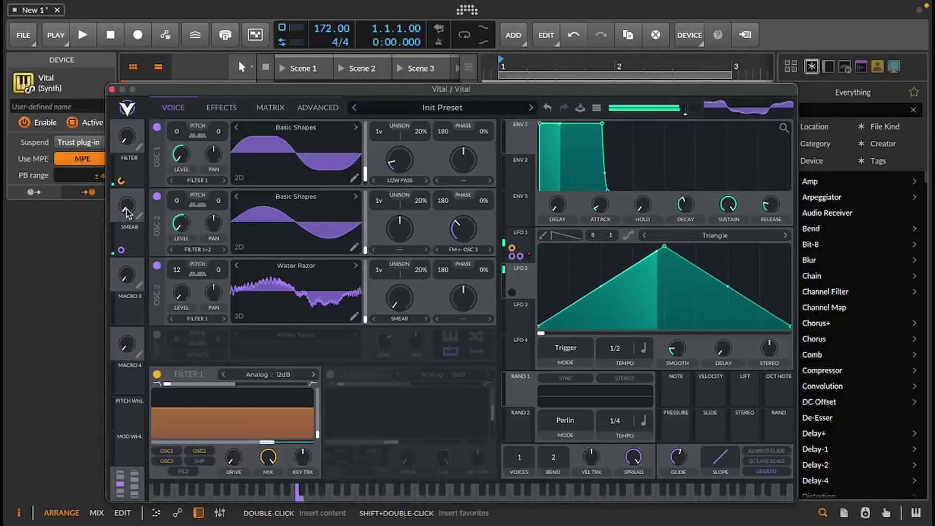
{"action": "mouse_move", "coordinate": [127, 206]}
{"action": "left_mouse_down"}
{"action": "mouse_move", "coordinate": [125, 145]}
{"action": "mouse_move", "coordinate": [121, 179]}
{"action": "mouse_move", "coordinate": [121, 160]}
{"action": "left_mouse_up"}
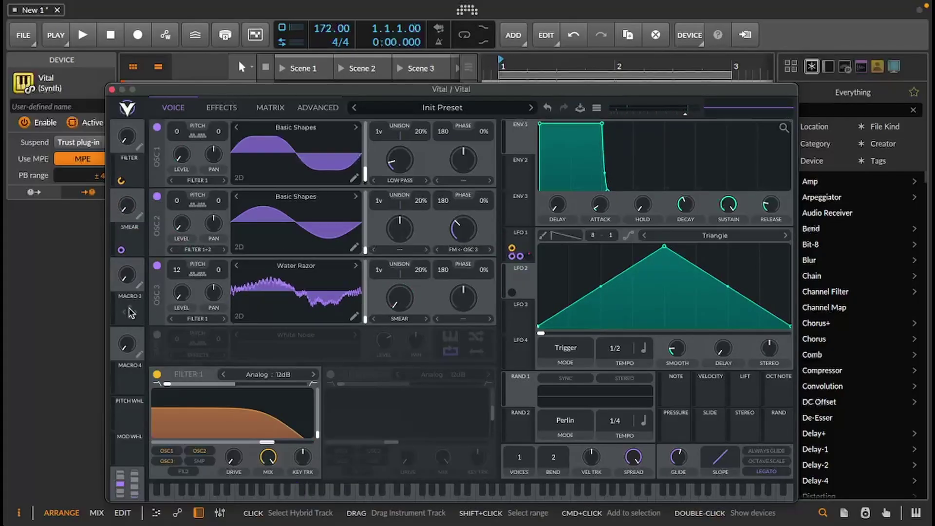
Set oscillator 3's phase distortion to Bend, try out different bend amounts and reset the amount to its default
{"action": "left_click", "coordinate": [463, 320]}
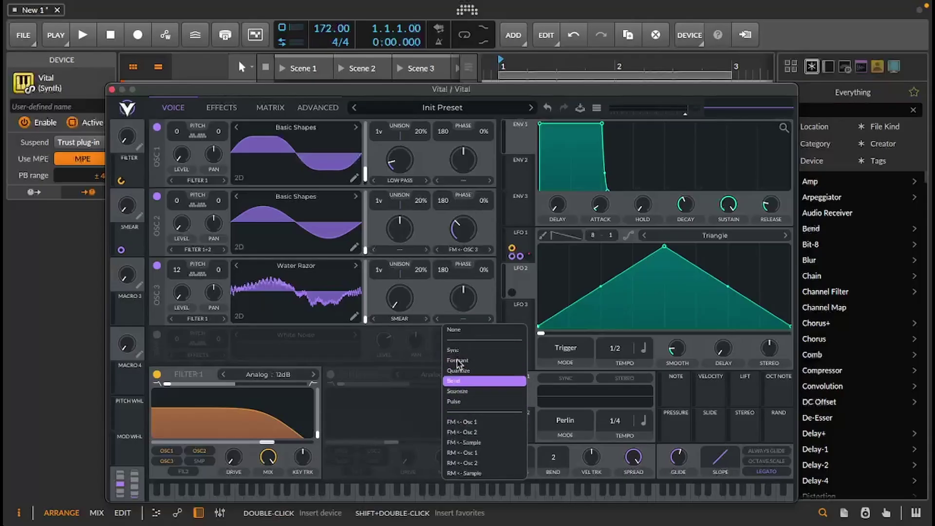
{"action": "left_click", "coordinate": [468, 379]}
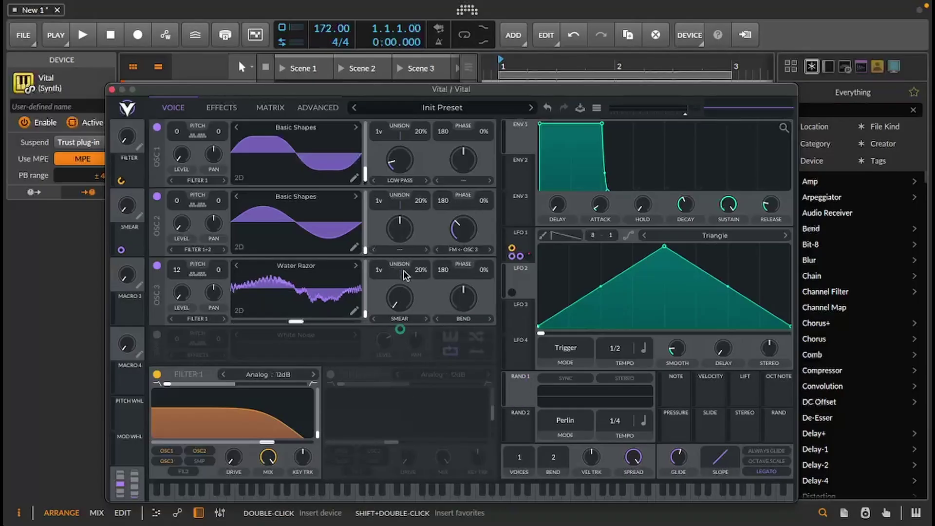
{"action": "left_click_drag", "start_coordinate": [462, 298], "coordinate": [461, 323]}
{"action": "left_click_drag", "start_coordinate": [478, 258], "coordinate": [462, 371]}
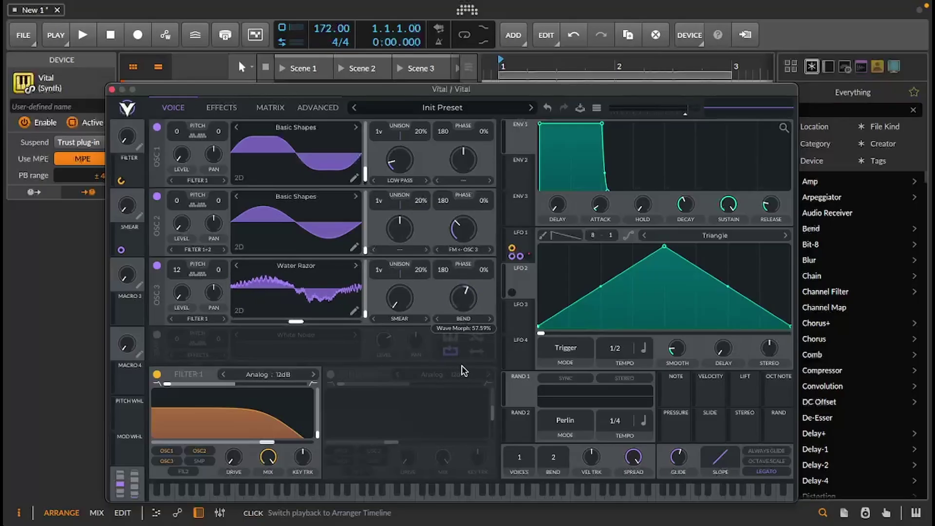
{"action": "double_click", "coordinate": [463, 299]}
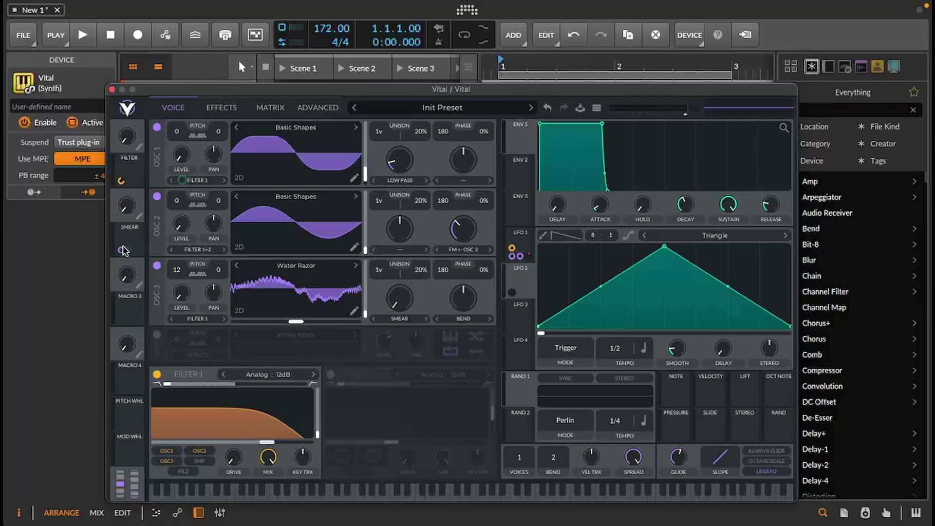
Control oscillator 3's bend amount with Macro 3 as a bipolar modulation and set Macro 3 to about 0.5
{"action": "left_click_drag", "start_coordinate": [165, 292], "coordinate": [472, 295]}
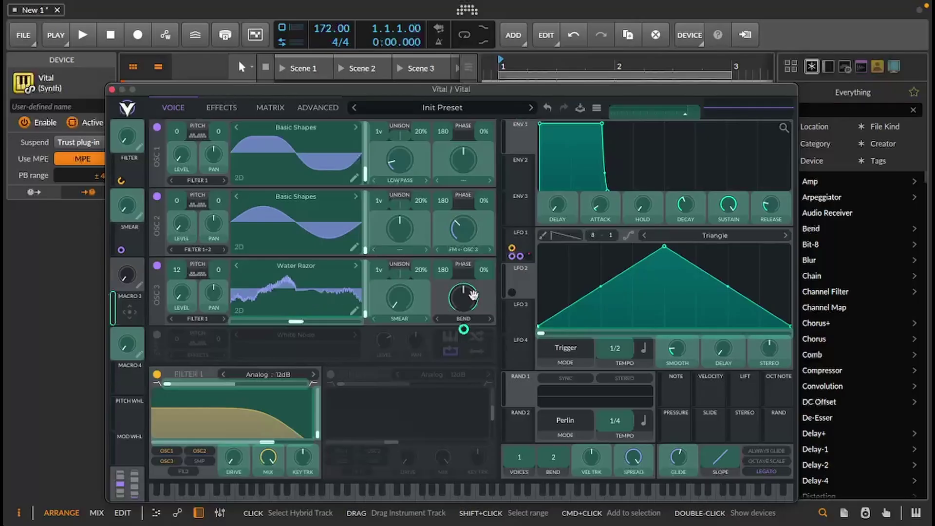
{"action": "left_click_drag", "start_coordinate": [472, 294], "coordinate": [472, 295]}
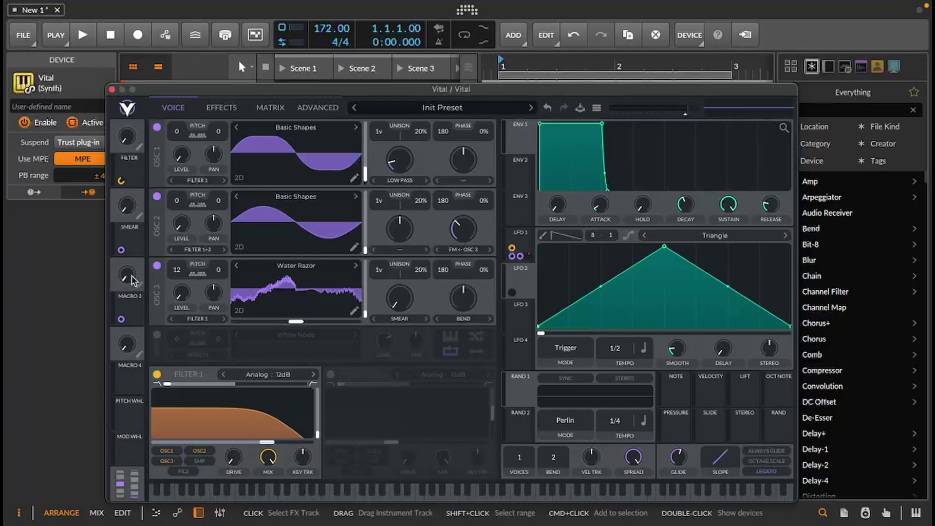
{"action": "left_click_drag", "start_coordinate": [128, 277], "coordinate": [115, 228]}
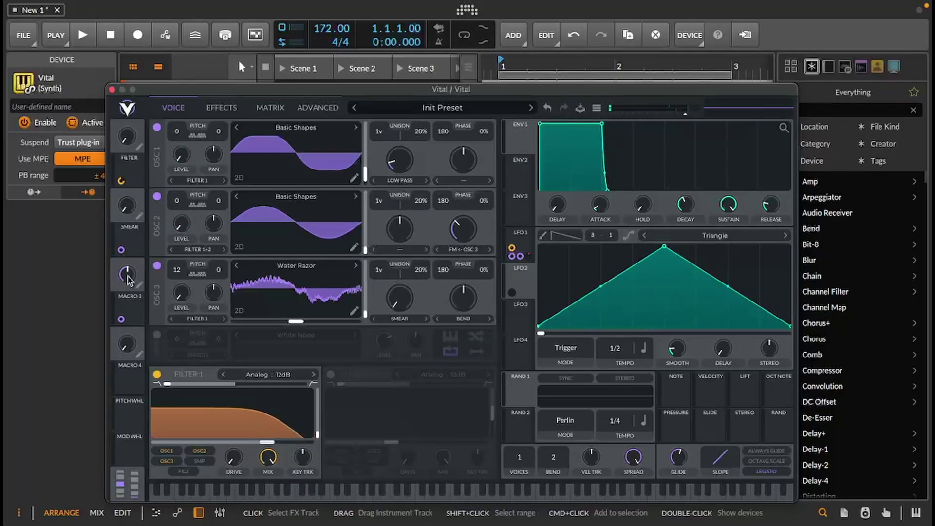
{"action": "mouse_move", "coordinate": [128, 279]}
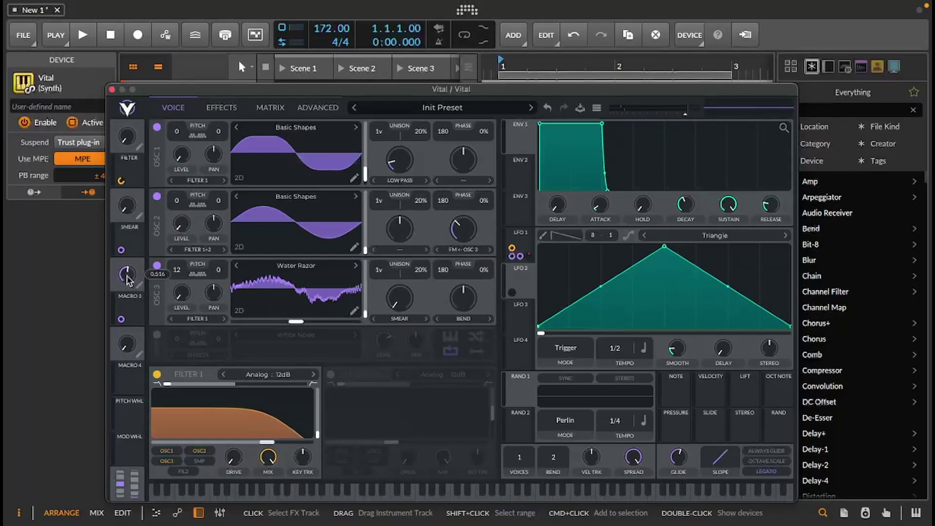
{"action": "mouse_move", "coordinate": [127, 280]}
{"action": "left_mouse_down"}
{"action": "mouse_move", "coordinate": [119, 293]}
{"action": "mouse_move", "coordinate": [126, 253]}
{"action": "mouse_move", "coordinate": [125, 275]}
{"action": "left_mouse_up"}
{"action": "mouse_move", "coordinate": [254, 442]}
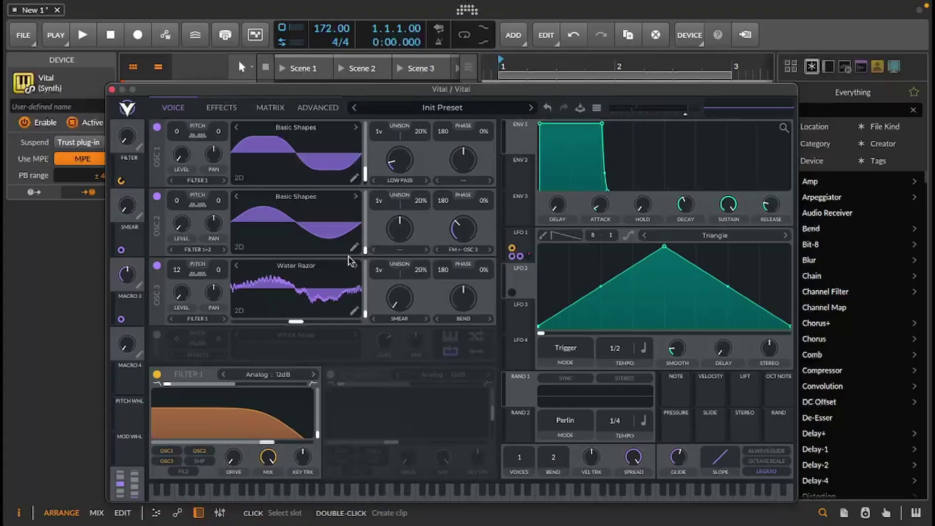
Enable the White Noise sample, lower its level to zero and modulate that level with LFO 1 by a moderate positive amount
{"action": "left_click", "coordinate": [158, 335]}
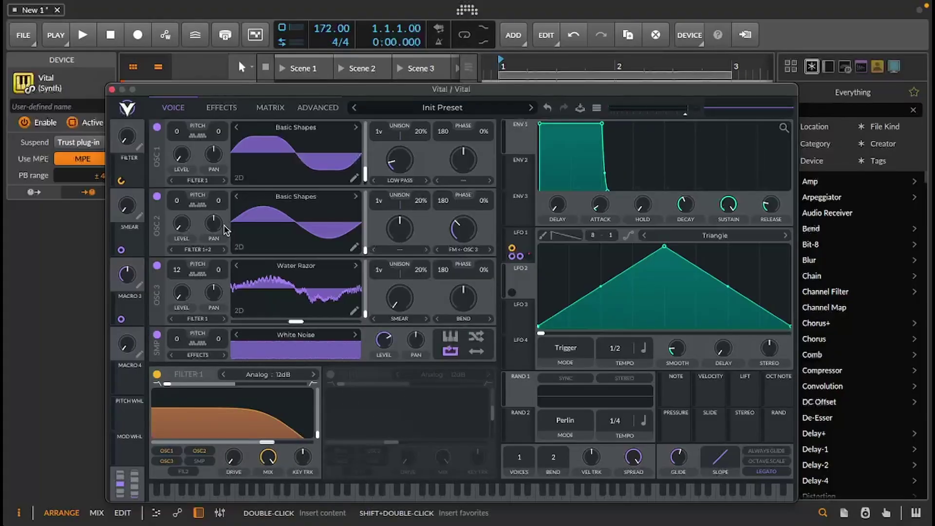
{"action": "left_click_drag", "start_coordinate": [382, 335], "coordinate": [371, 514]}
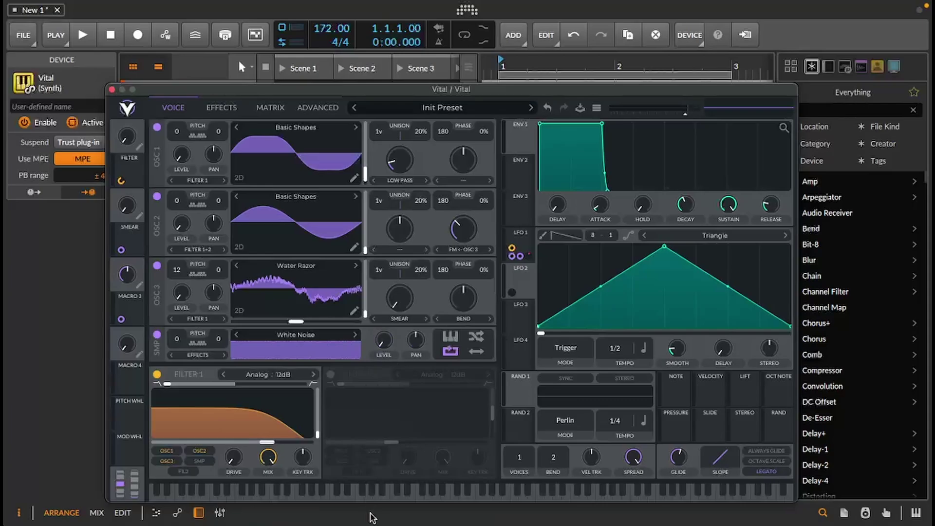
{"action": "left_click_drag", "start_coordinate": [527, 239], "coordinate": [380, 348]}
{"action": "mouse_move", "coordinate": [385, 367]}
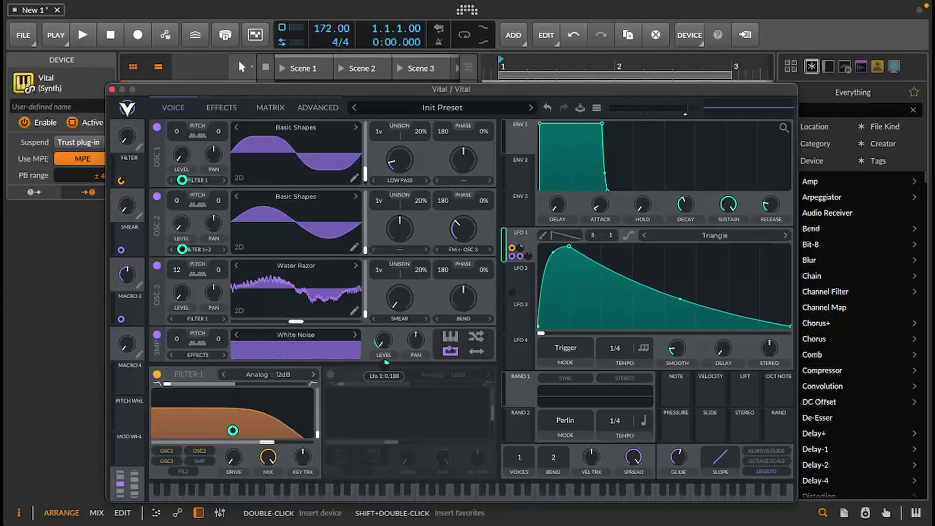
{"action": "mouse_move", "coordinate": [385, 365]}
{"action": "left_mouse_down"}
{"action": "mouse_move", "coordinate": [385, 350]}
{"action": "mouse_move", "coordinate": [385, 358]}
{"action": "left_mouse_up"}
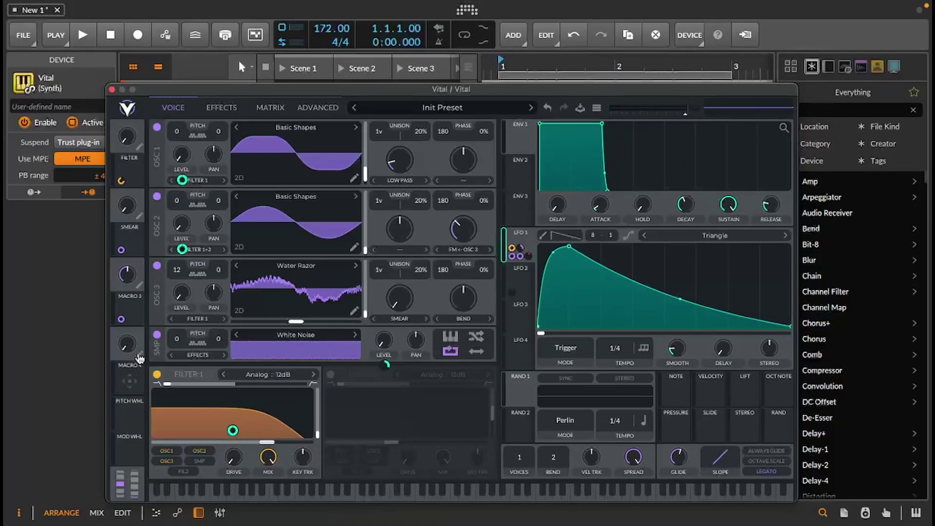
Assign Macro 4, named FM, to oscillator 2's FM amount and try out different transpositions for oscillator 3
{"action": "left_click_drag", "start_coordinate": [129, 382], "coordinate": [466, 242]}
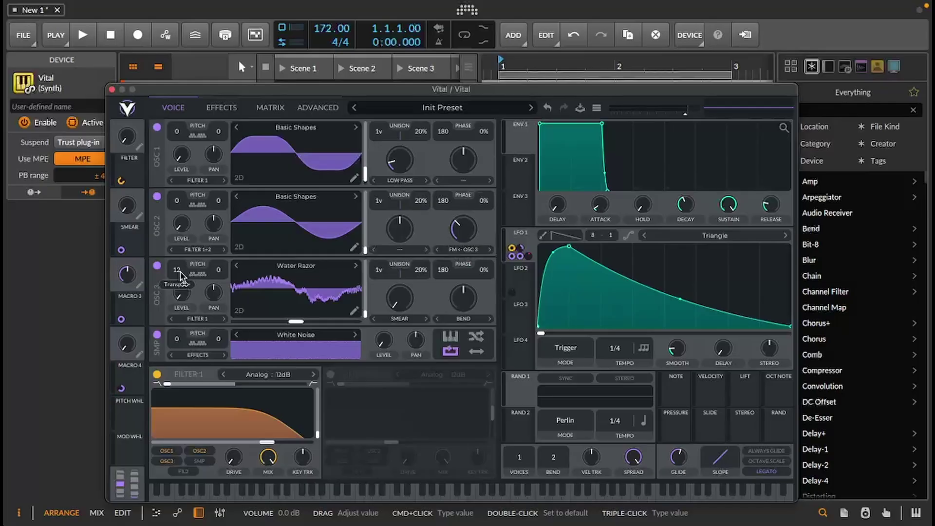
{"action": "scroll", "coordinate": [181, 270], "scroll_direction": "down", "scroll_amount": 2}
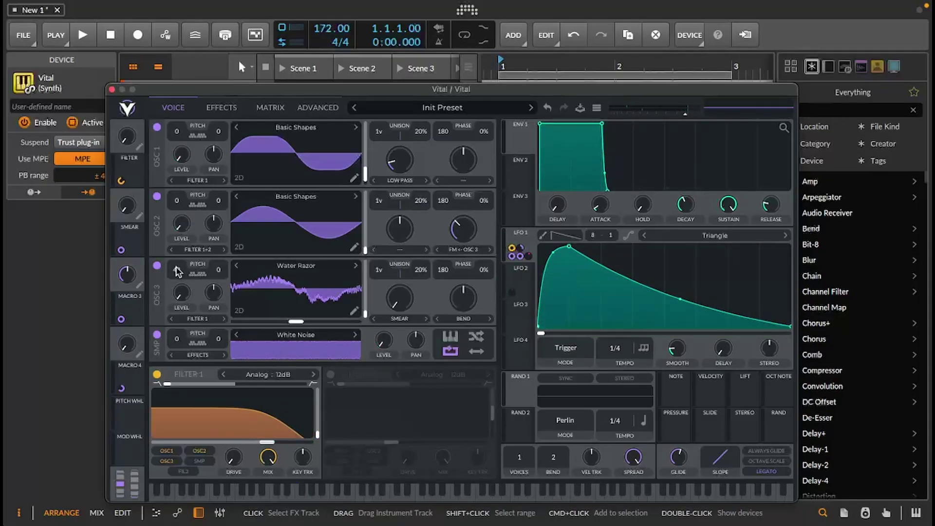
{"action": "left_click_drag", "start_coordinate": [177, 268], "coordinate": [180, 292]}
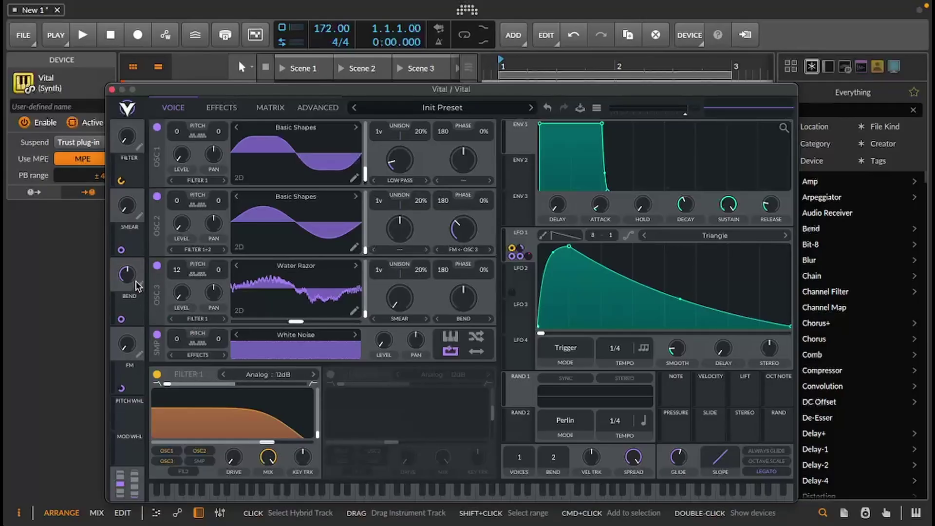
{"action": "mouse_move", "coordinate": [128, 344]}
{"action": "left_mouse_down"}
{"action": "mouse_move", "coordinate": [119, 315]}
{"action": "mouse_move", "coordinate": [114, 354]}
{"action": "left_mouse_up"}
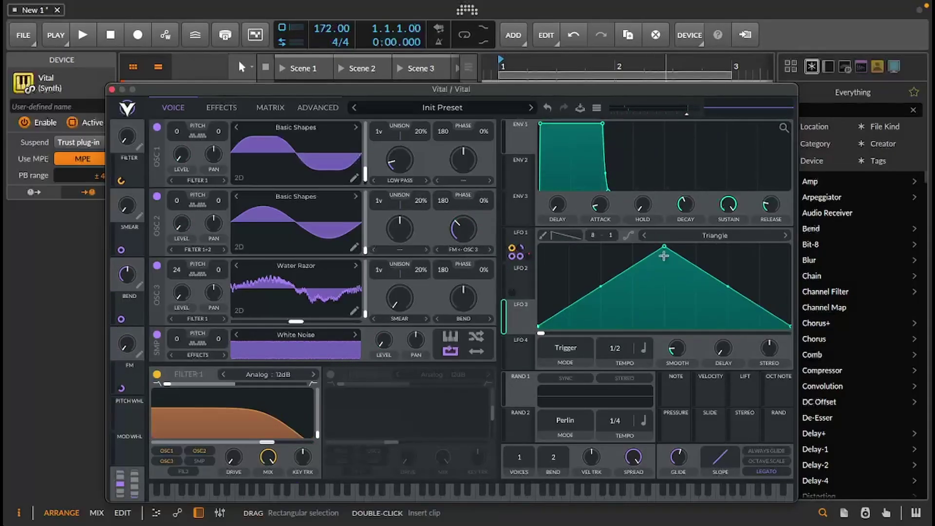
Reshape LFO 3 into a steep drop from full level at the start to zero within roughly the first eighth of the cycle
{"action": "left_click_drag", "start_coordinate": [665, 248], "coordinate": [539, 246]}
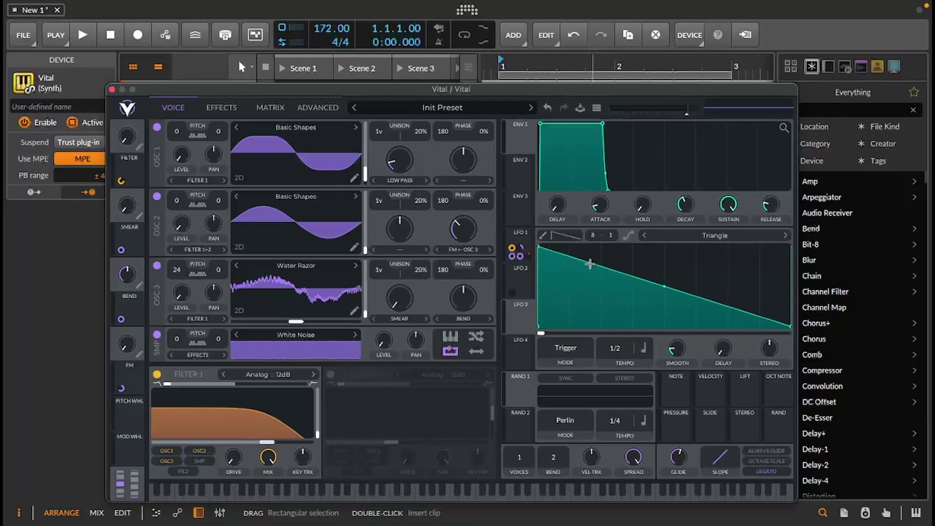
{"action": "double_click", "coordinate": [576, 288]}
{"action": "left_click_drag", "start_coordinate": [576, 288], "coordinate": [567, 347]}
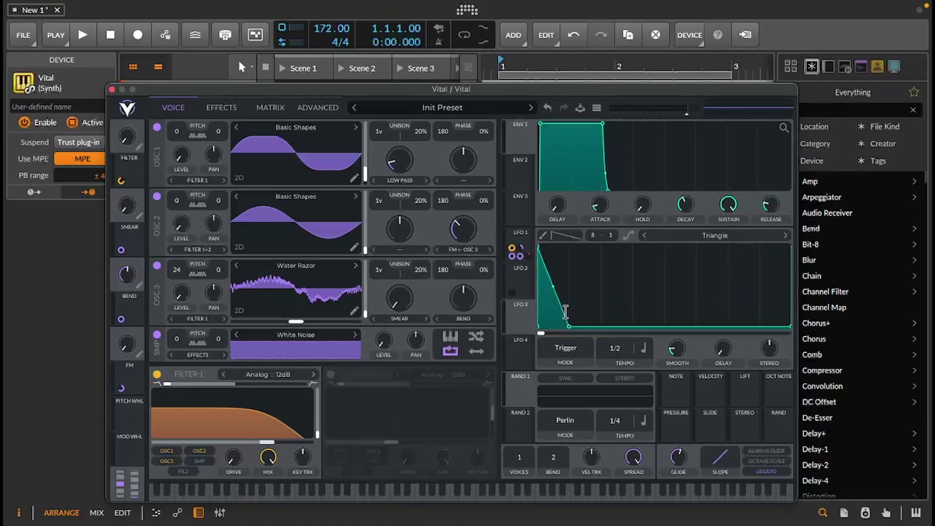
{"action": "mouse_move", "coordinate": [560, 312]}
{"action": "left_mouse_down"}
{"action": "mouse_move", "coordinate": [542, 326]}
{"action": "mouse_move", "coordinate": [555, 326]}
{"action": "left_mouse_up"}
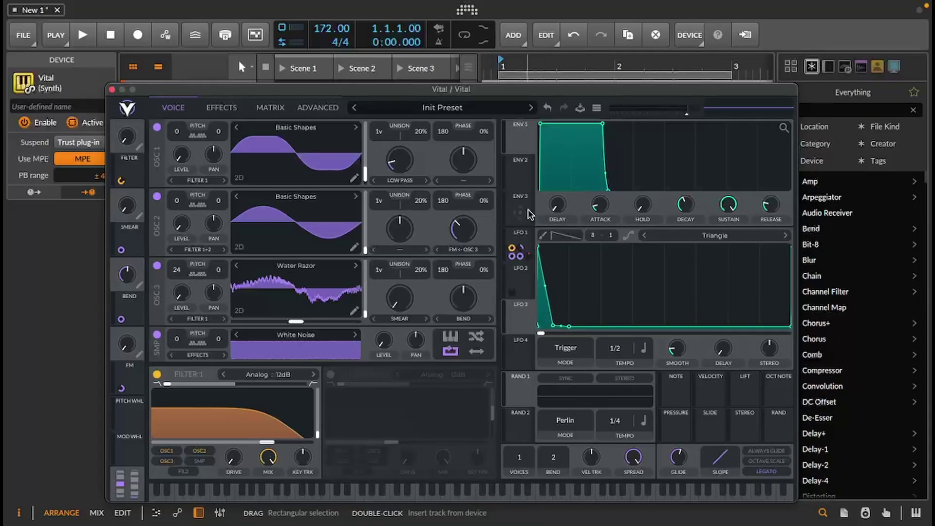
Add a modulation matrix entry from LFO 3 to the global Voice Transpose and enter a moderate positive amount
{"action": "left_click", "coordinate": [275, 109]}
{"action": "left_click", "coordinate": [209, 311]}
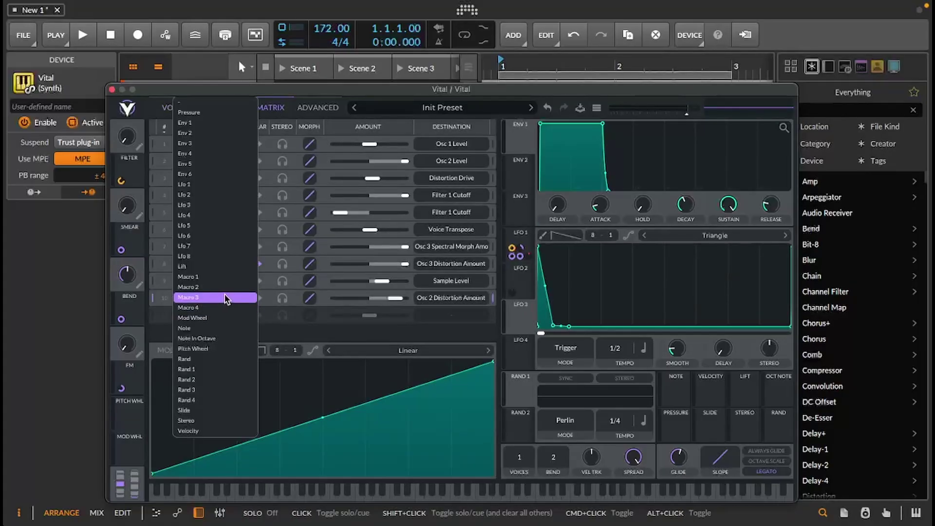
{"action": "left_click", "coordinate": [207, 203]}
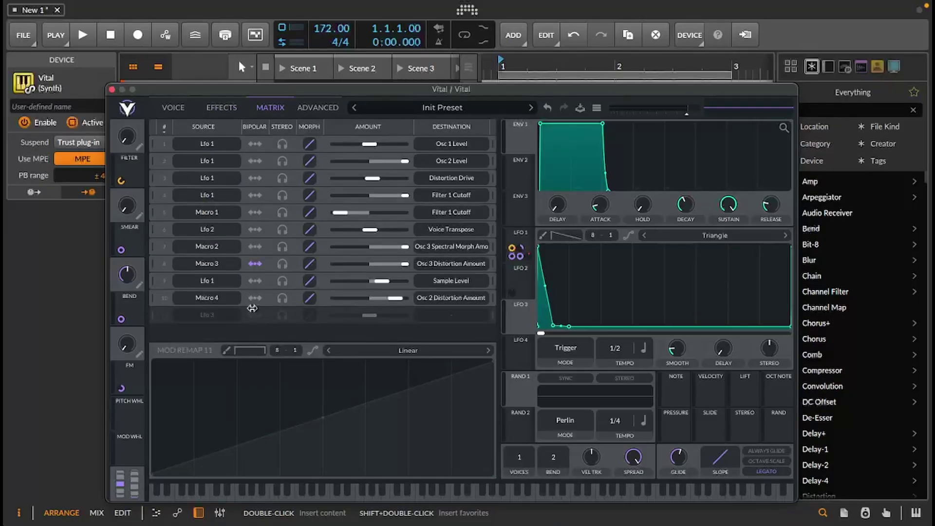
{"action": "left_click", "coordinate": [454, 316]}
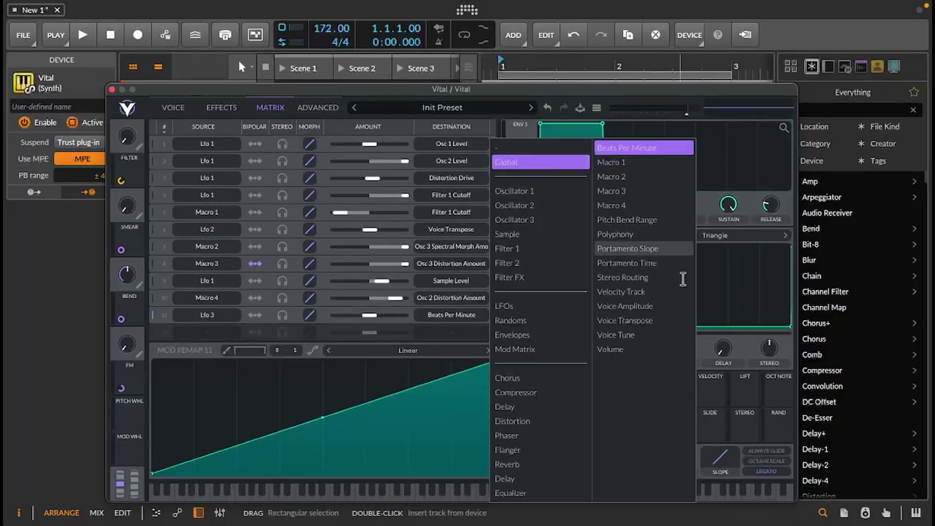
{"action": "left_click", "coordinate": [633, 320]}
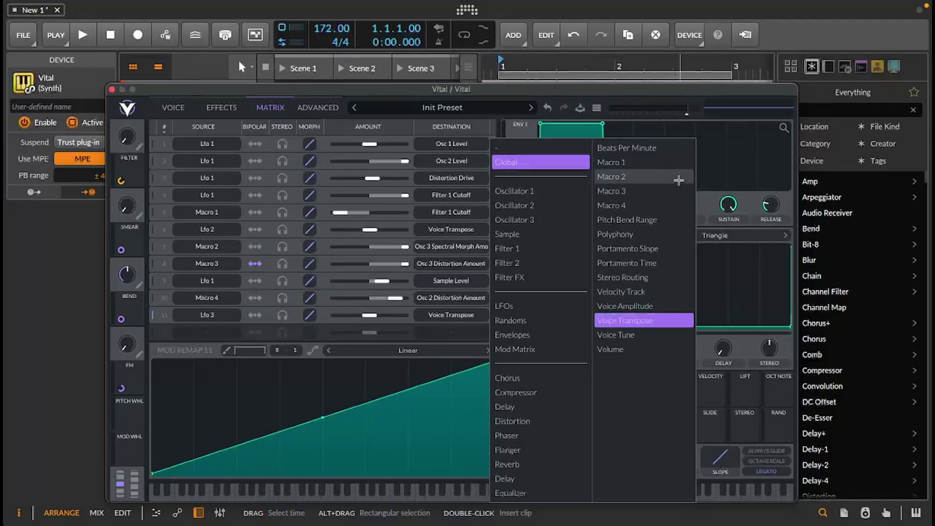
{"action": "right_click", "coordinate": [370, 314]}
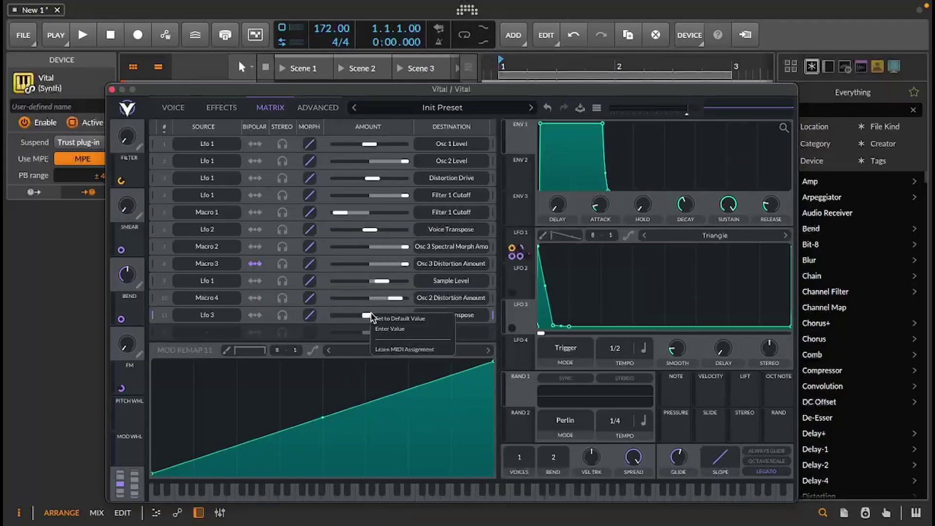
{"action": "left_click", "coordinate": [390, 330]}
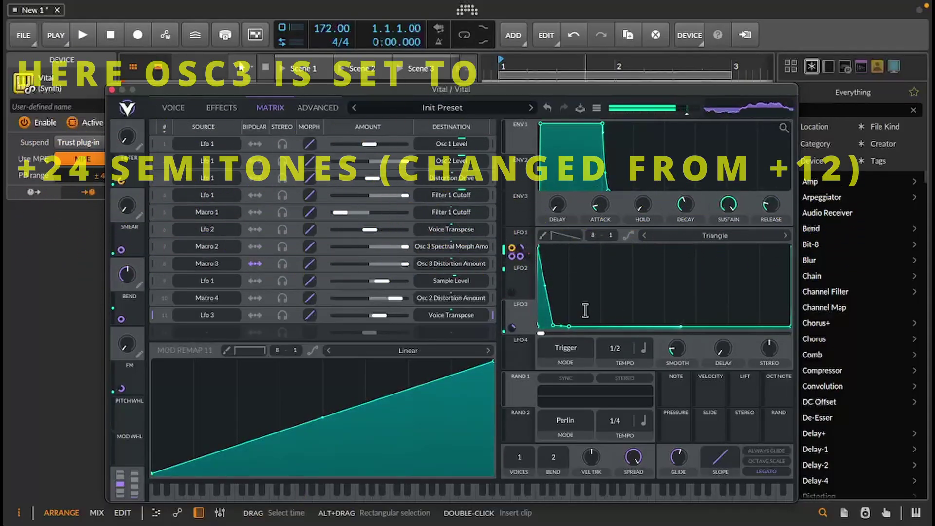
Shorten LFO 3's drop to a very brief spike at its start and set the LFO's mode to Envelope
{"action": "left_click_drag", "start_coordinate": [550, 329], "coordinate": [542, 339]}
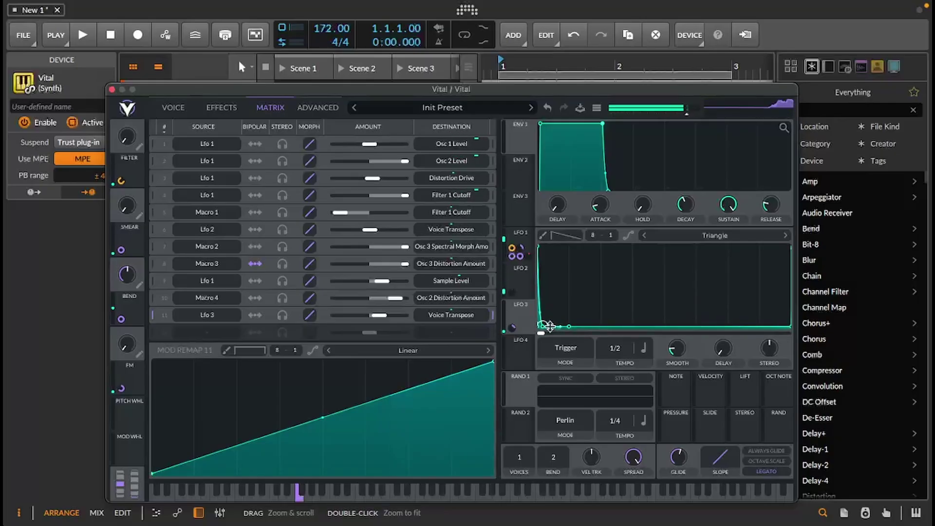
{"action": "right_click", "coordinate": [513, 329]}
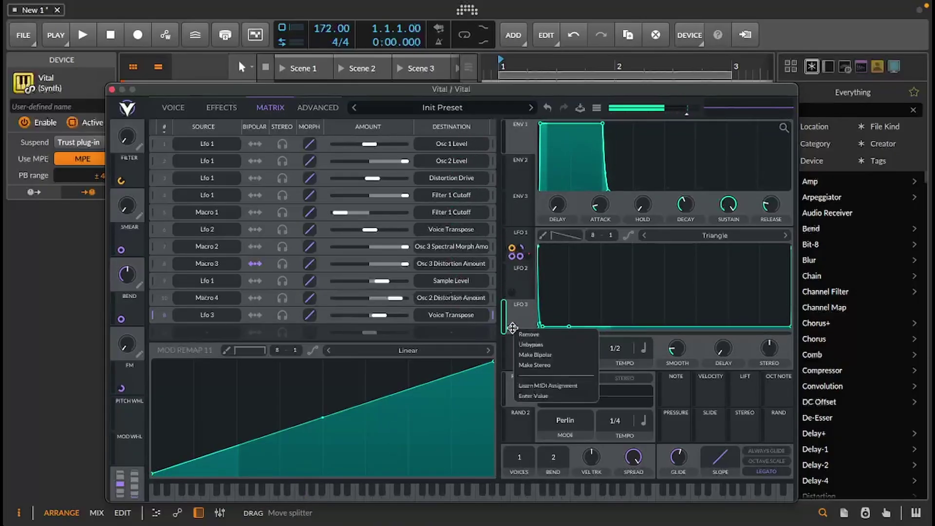
{"action": "left_click", "coordinate": [533, 354]}
{"action": "left_click", "coordinate": [566, 347]}
{"action": "left_click", "coordinate": [567, 387]}
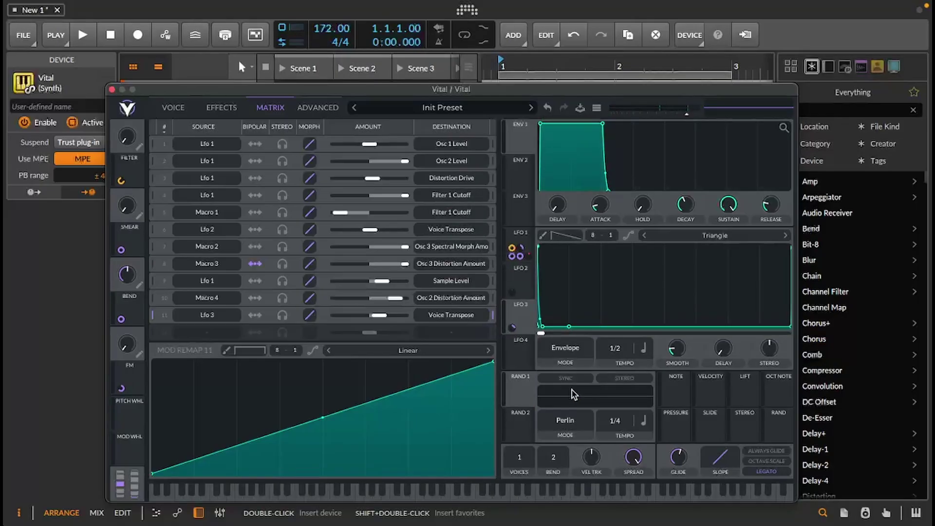